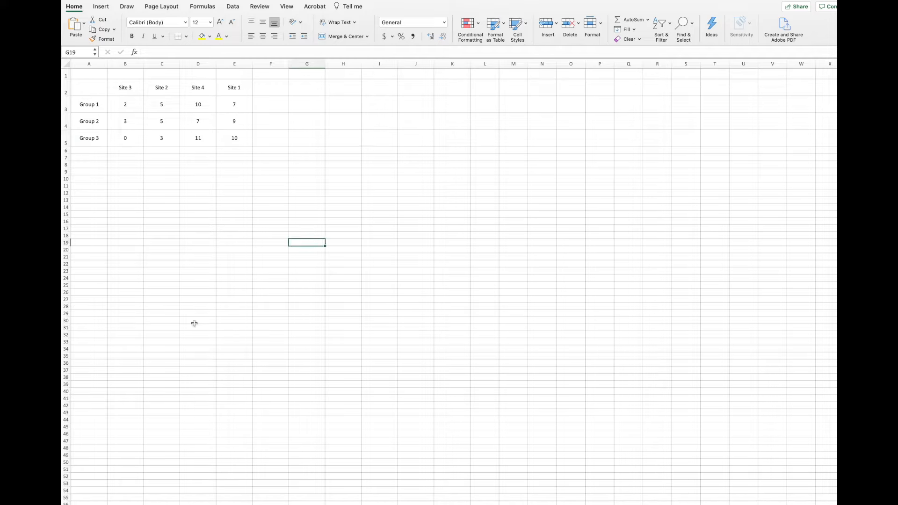
Insert a basic 2-D line chart from the table A2:E5, then enlarge it and place it below the data.
drag(86, 85, 227, 136)
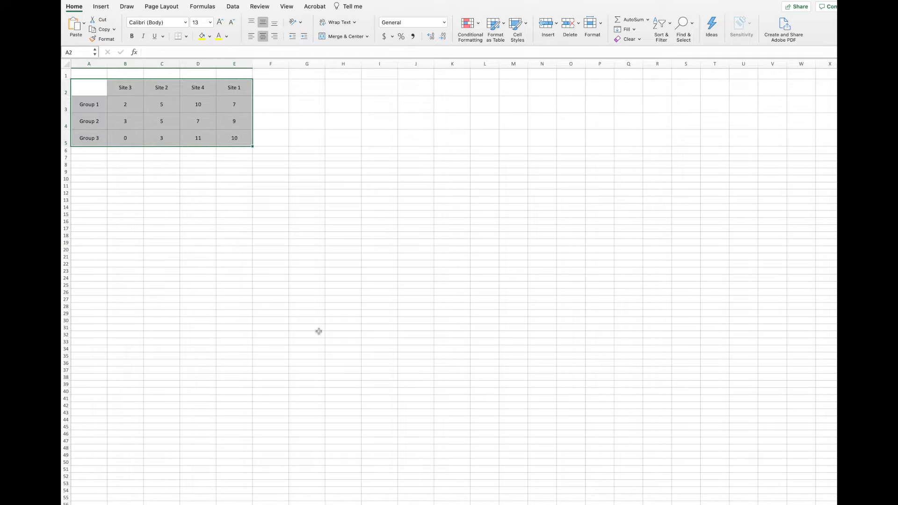
click(103, 7)
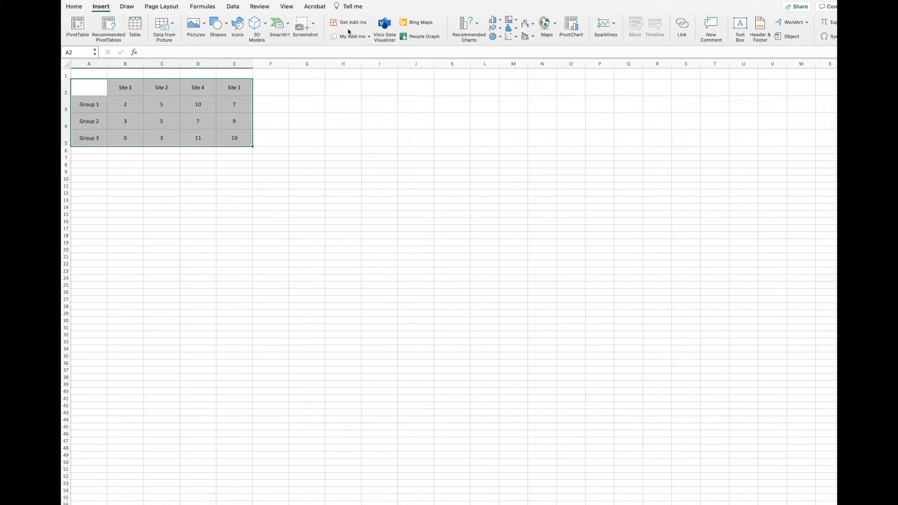
click(494, 28)
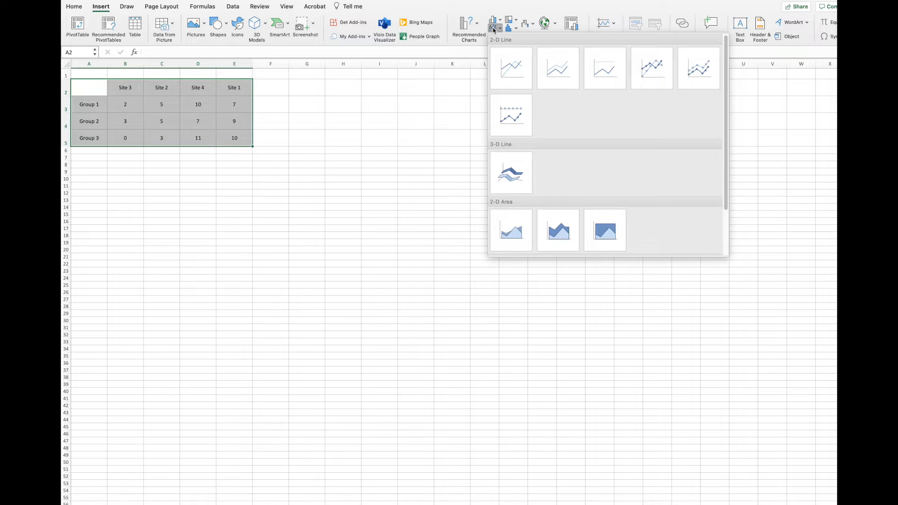
click(516, 73)
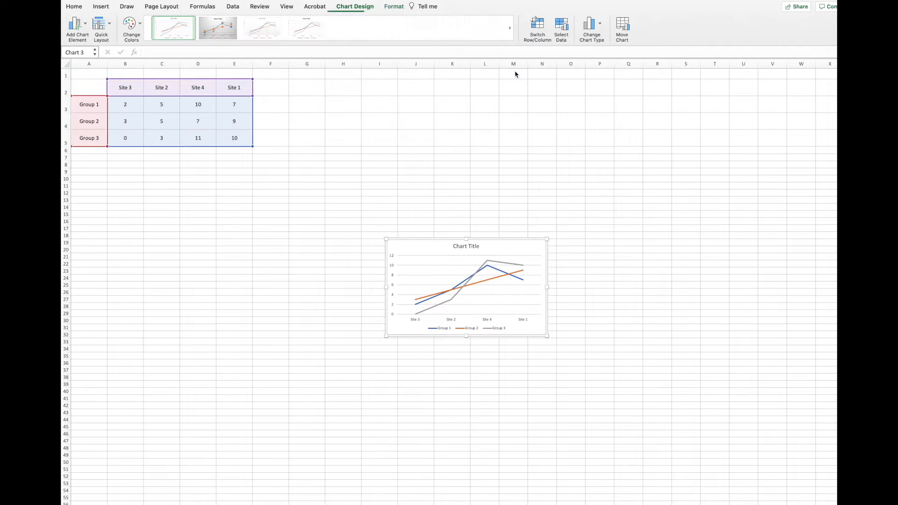
drag(386, 239, 256, 182)
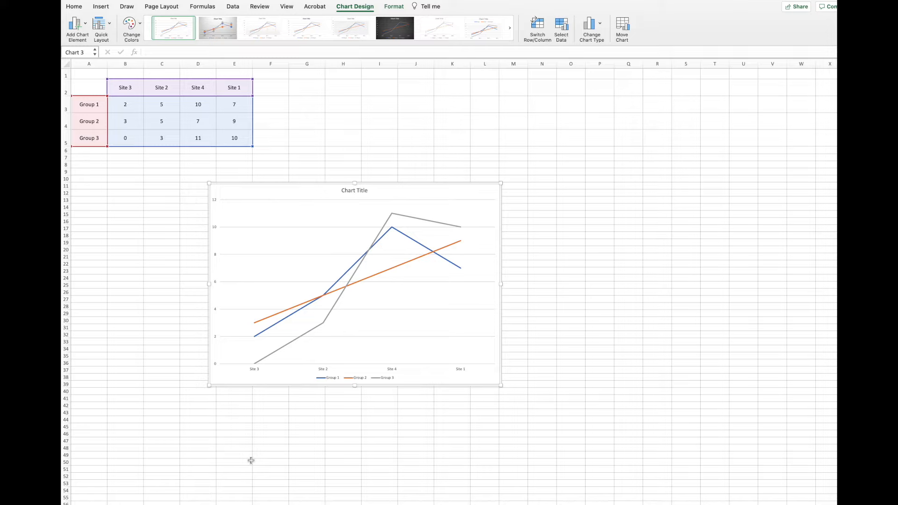
Remove the connecting line from the Group 3 series by setting it to No line.
click(337, 305)
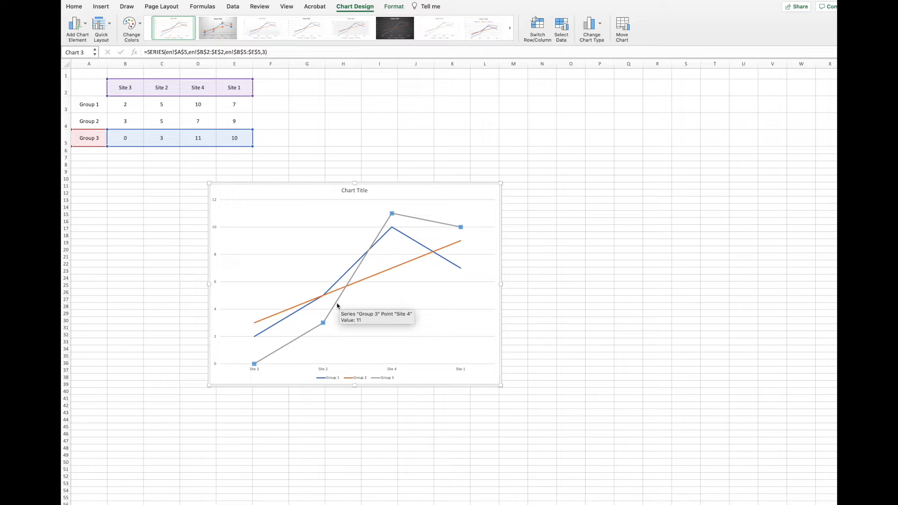
right_click(337, 306)
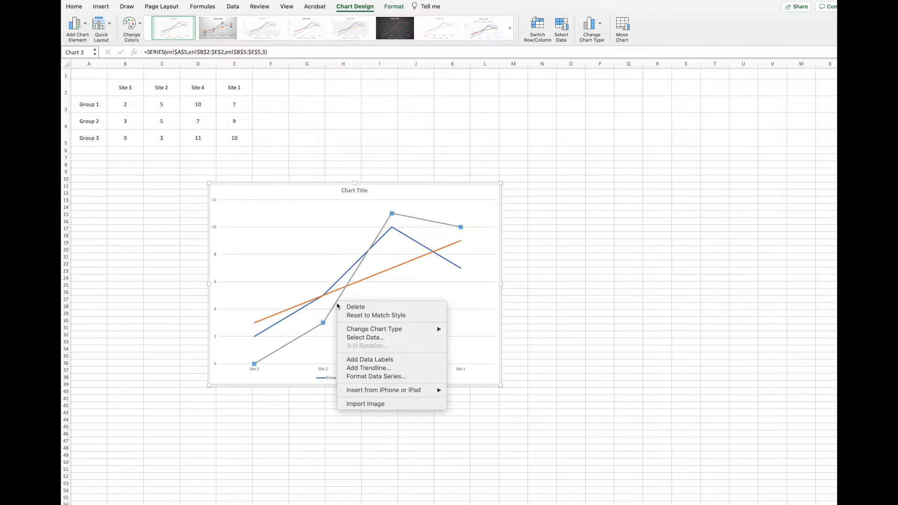
click(366, 377)
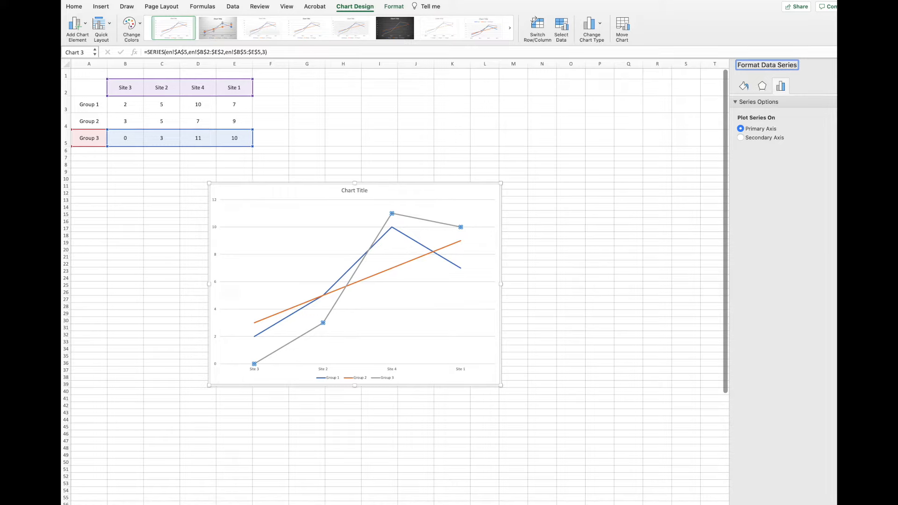
drag(863, 173, 837, 173)
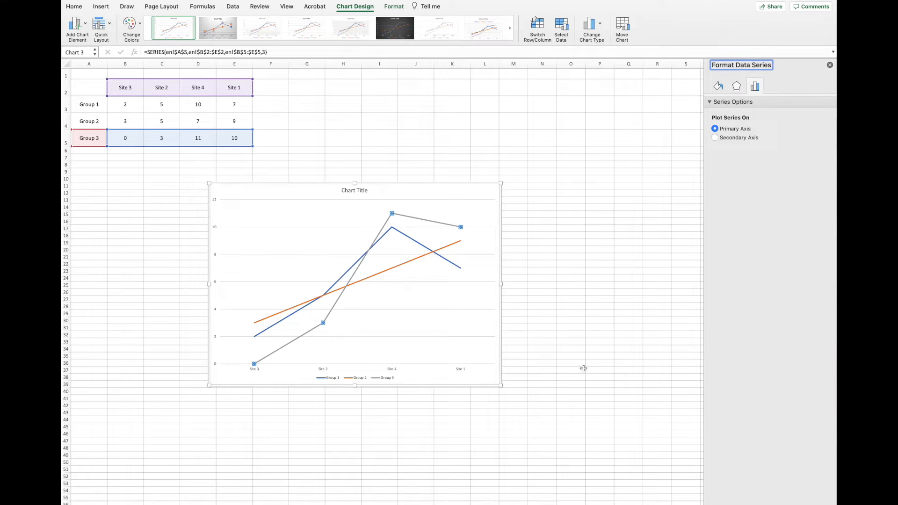
click(719, 88)
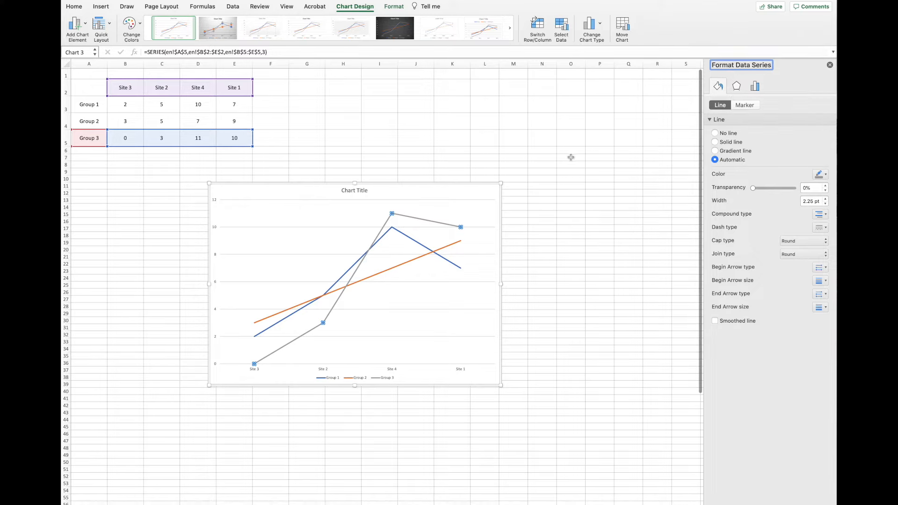
click(715, 134)
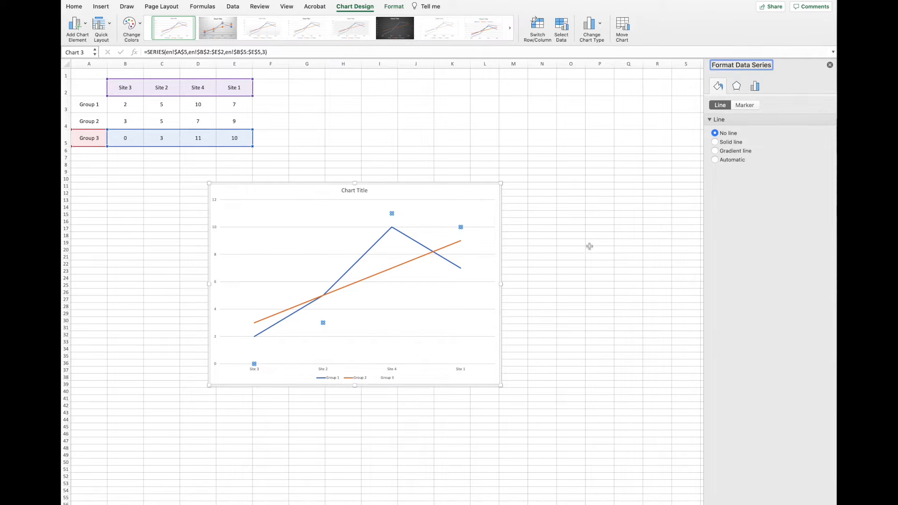
Give the Group 3 series built-in round markers and increase the marker size.
click(744, 106)
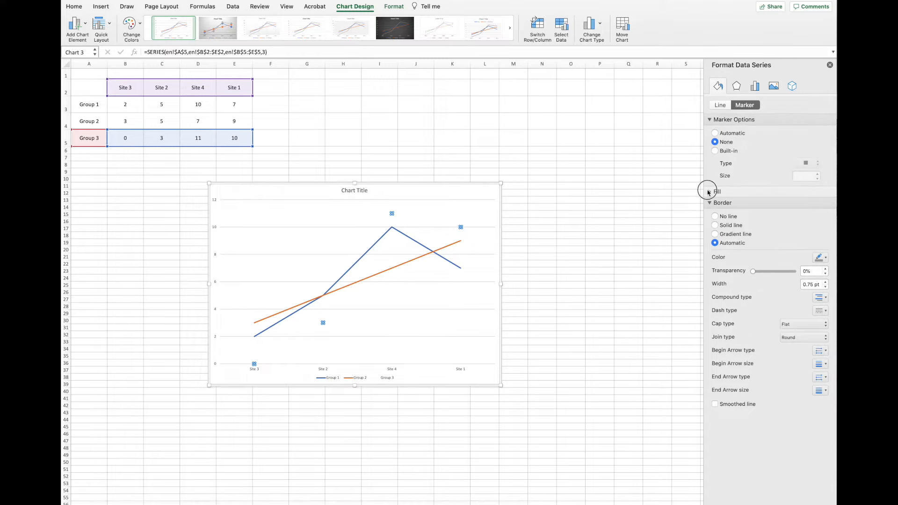
click(710, 192)
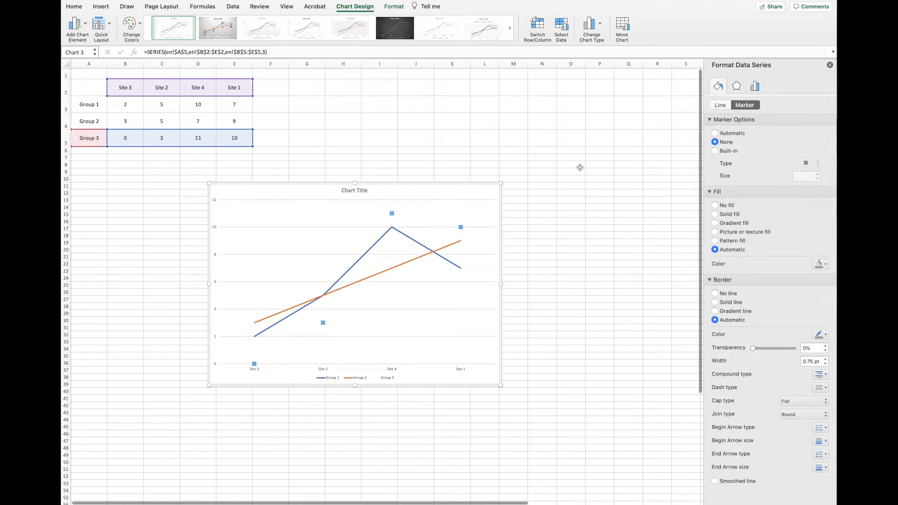
click(715, 151)
click(806, 165)
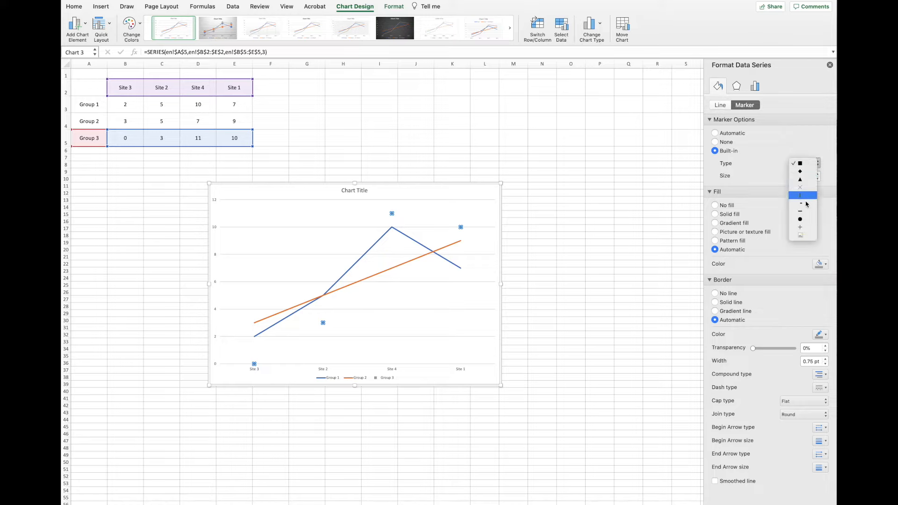
click(801, 220)
click(818, 174)
click(818, 174)
click(817, 174)
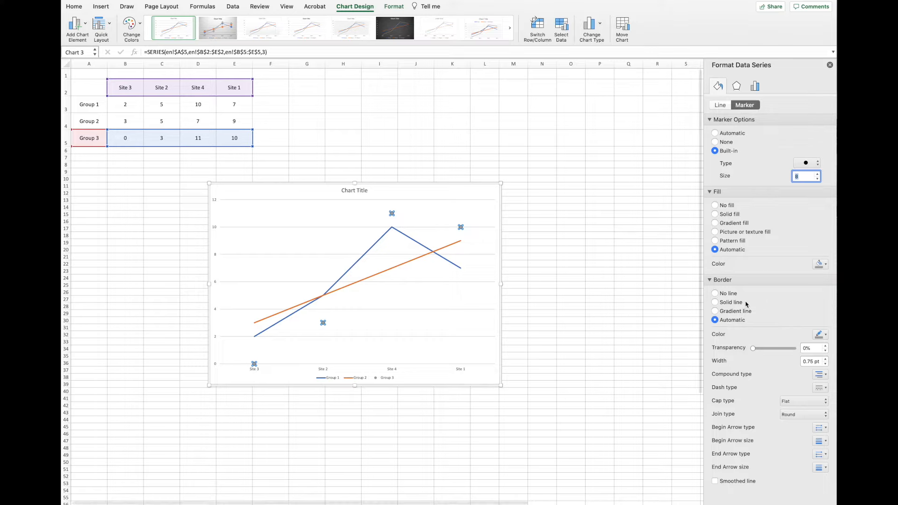
Remove the border of the Group 3 markers and fill them solid black.
click(716, 293)
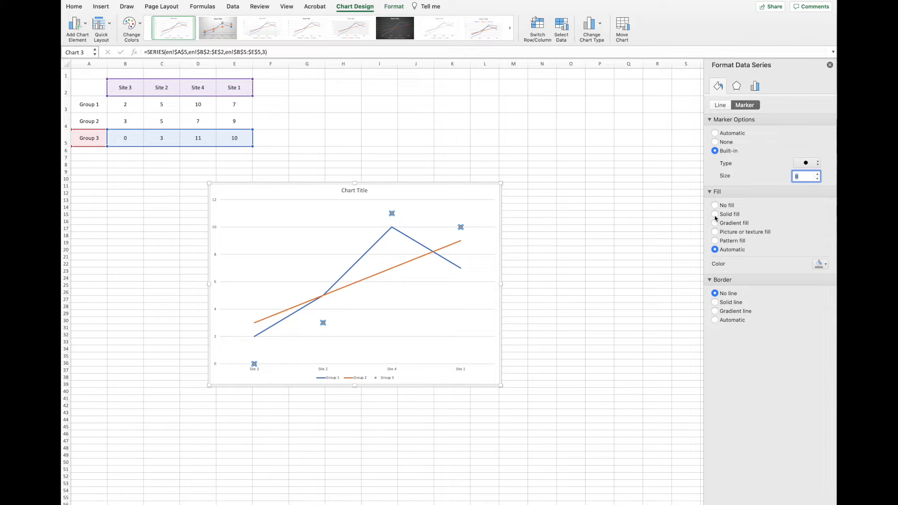
click(820, 264)
click(828, 289)
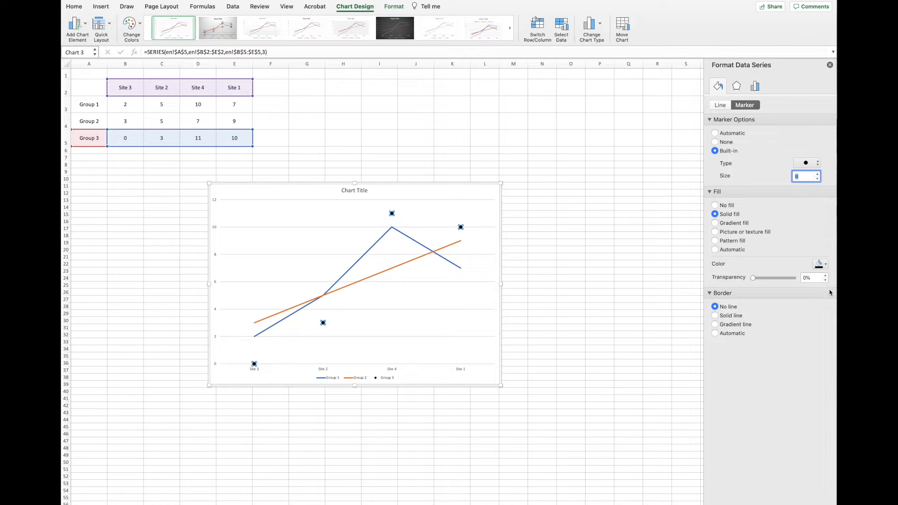
click(567, 257)
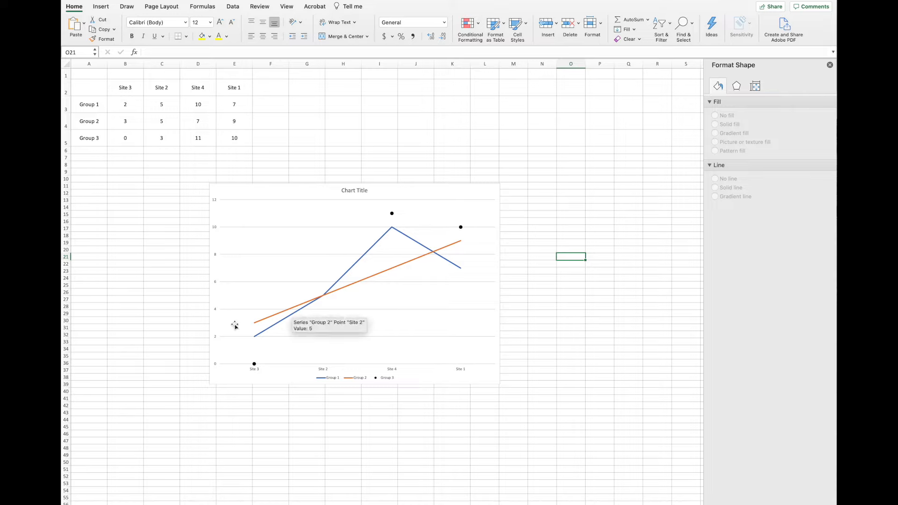
Format the Group 1 series with built-in round black markers and set its connecting line to No line.
click(413, 242)
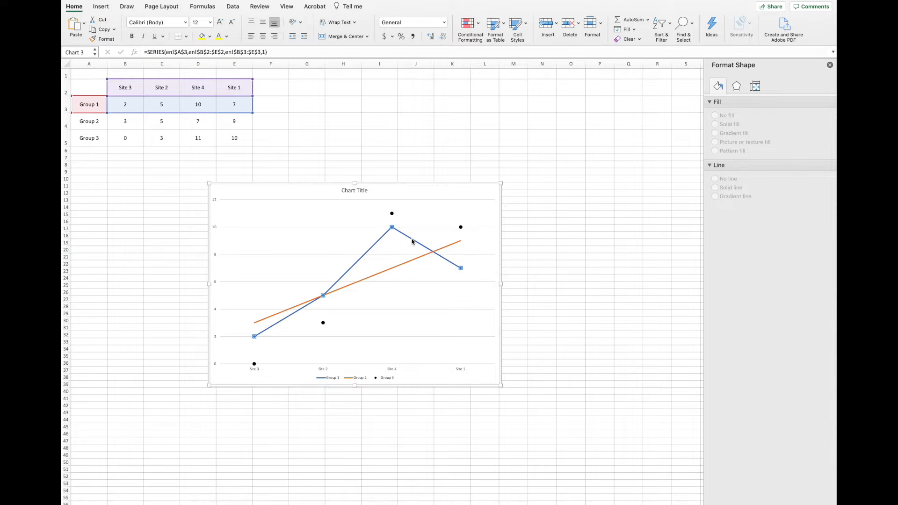
click(718, 86)
click(745, 106)
click(734, 120)
click(715, 151)
click(804, 163)
click(801, 219)
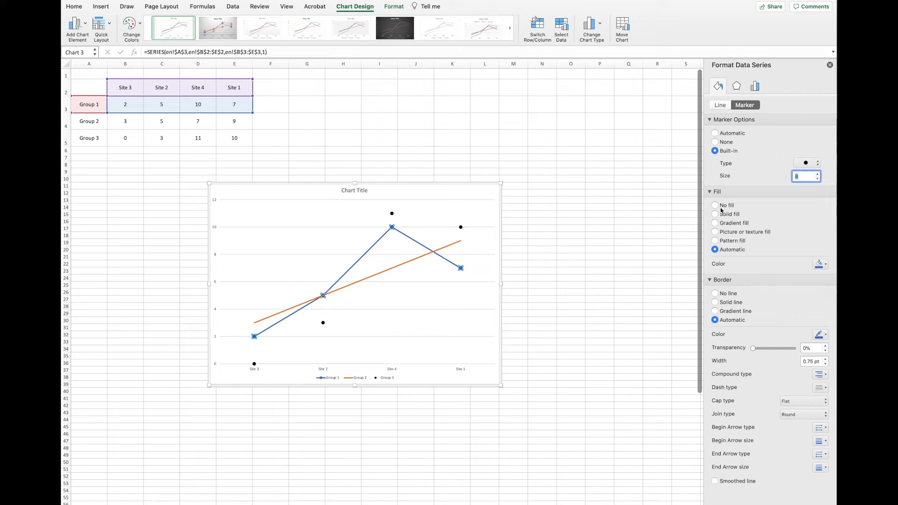
click(720, 106)
click(715, 133)
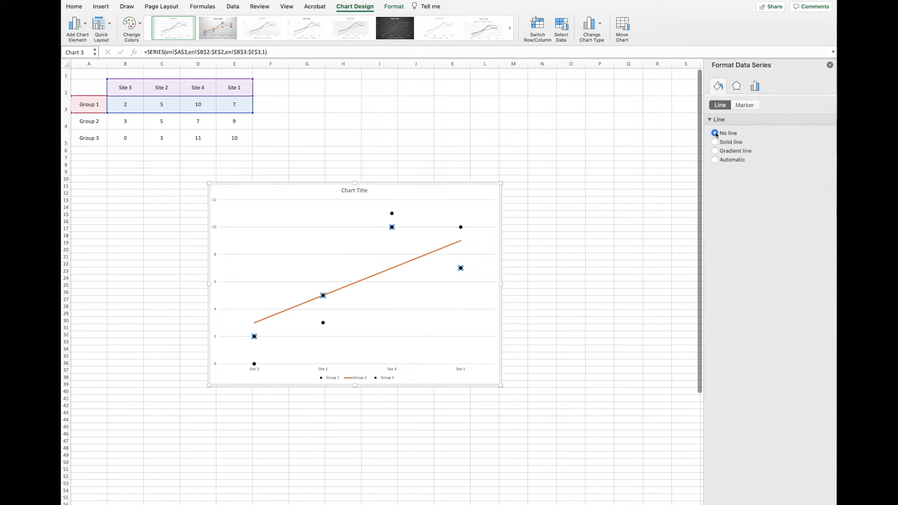
Set the Group 2 series to No line and give it built-in round markers with a solid black fill.
click(439, 250)
click(716, 134)
click(745, 106)
click(728, 151)
click(807, 164)
click(798, 213)
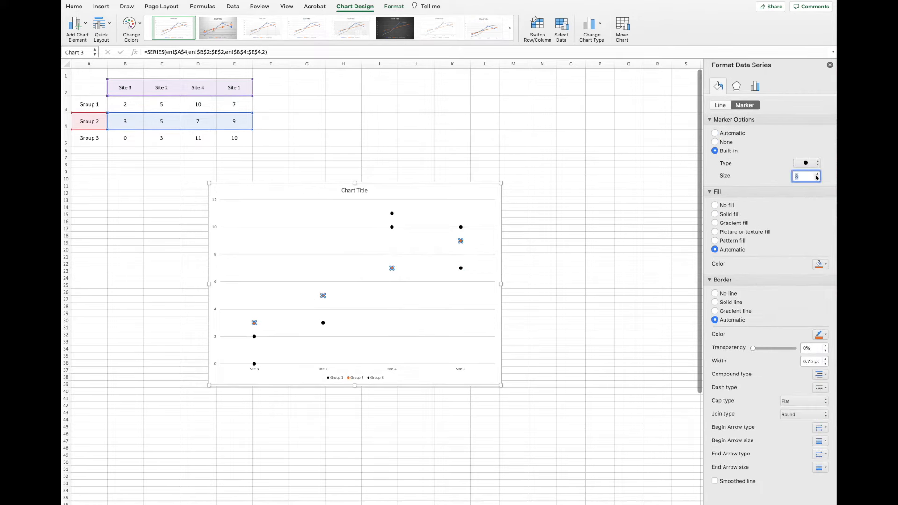
click(716, 214)
click(596, 271)
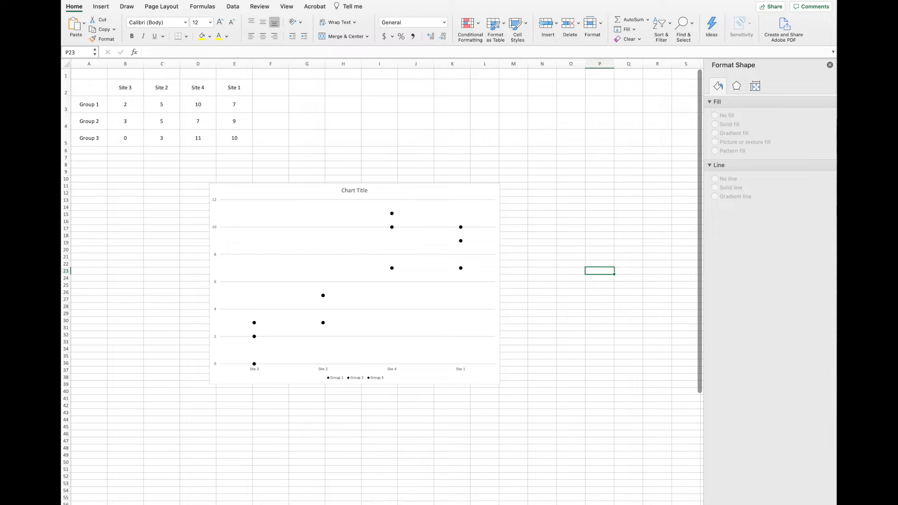
Delete the major horizontal gridlines from the chart.
click(275, 258)
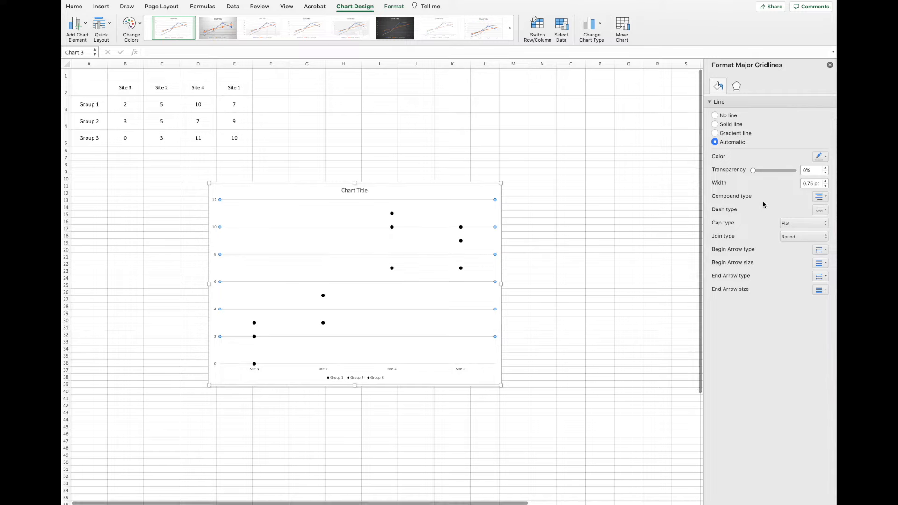
right_click(322, 257)
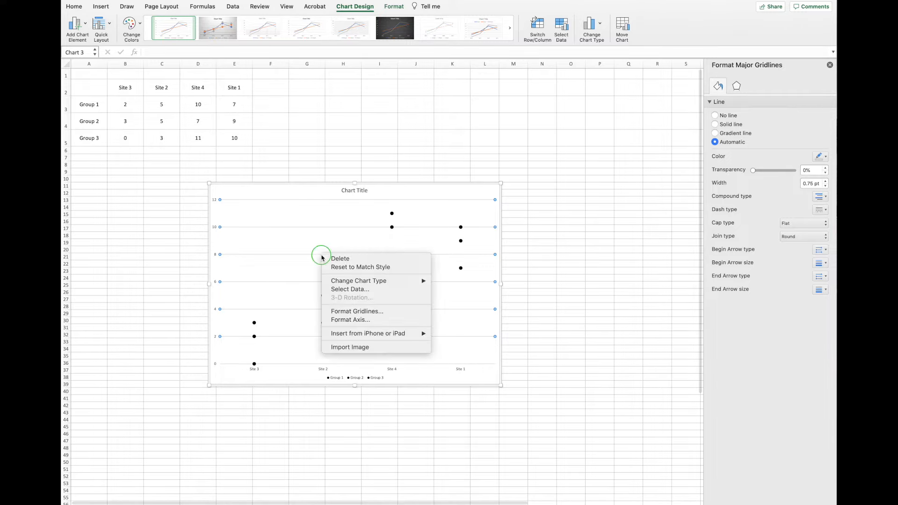
click(347, 259)
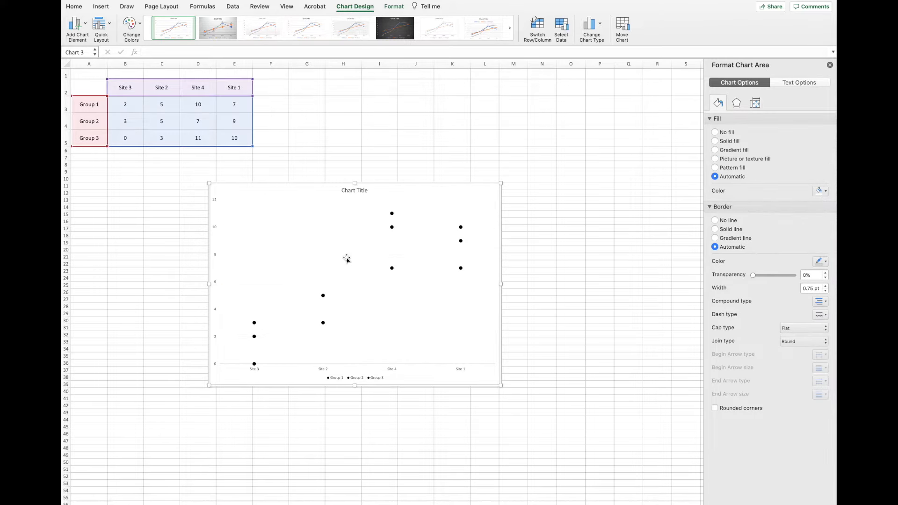
Delete the group legend and the placeholder title from the chart.
click(341, 380)
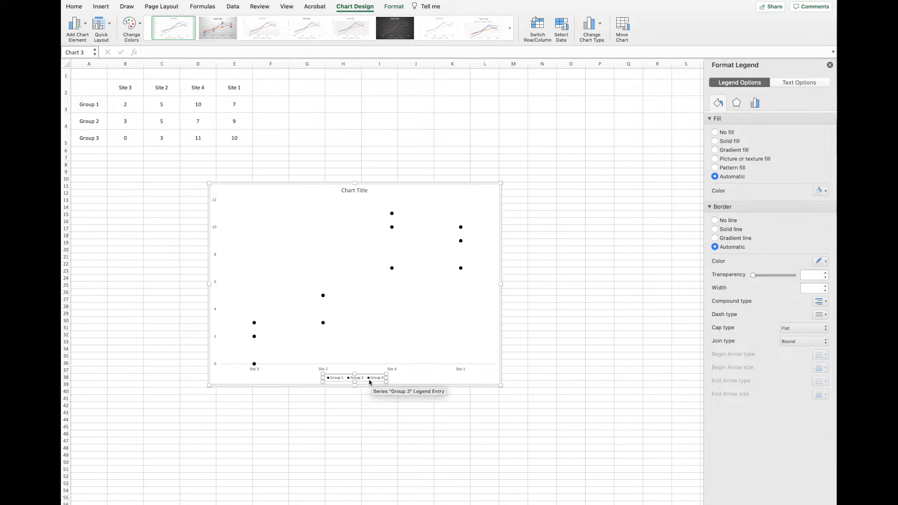
right_click(339, 381)
click(355, 383)
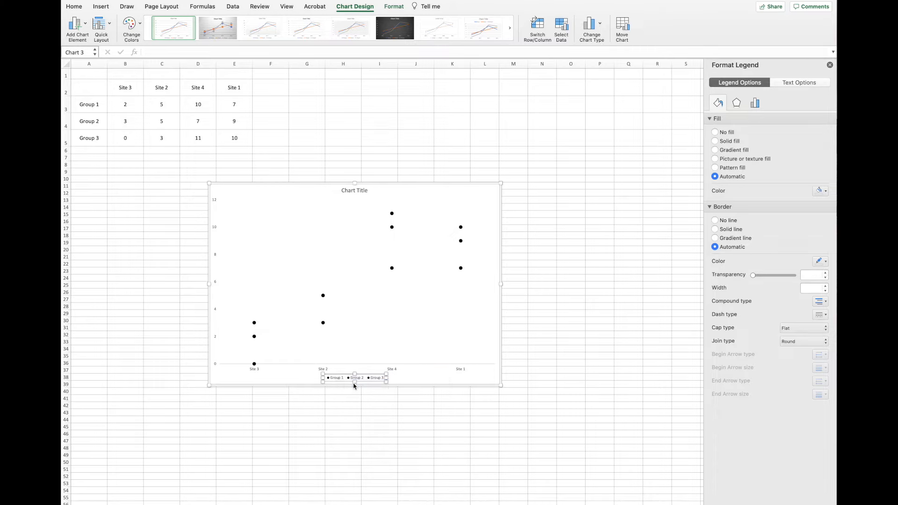
click(352, 193)
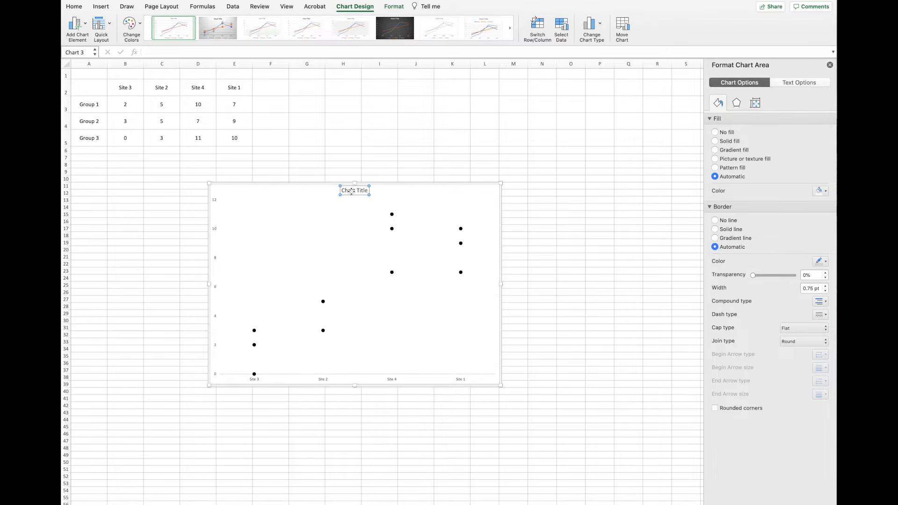
right_click(352, 194)
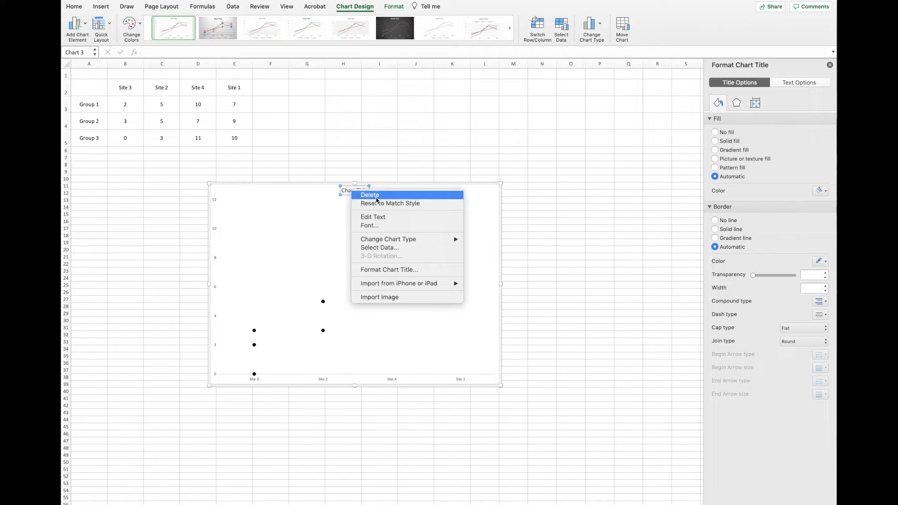
click(371, 195)
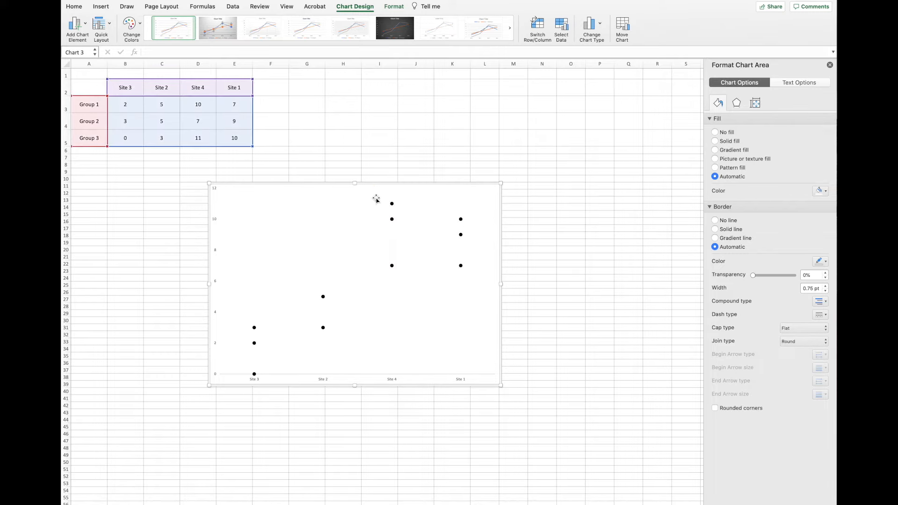
click(121, 252)
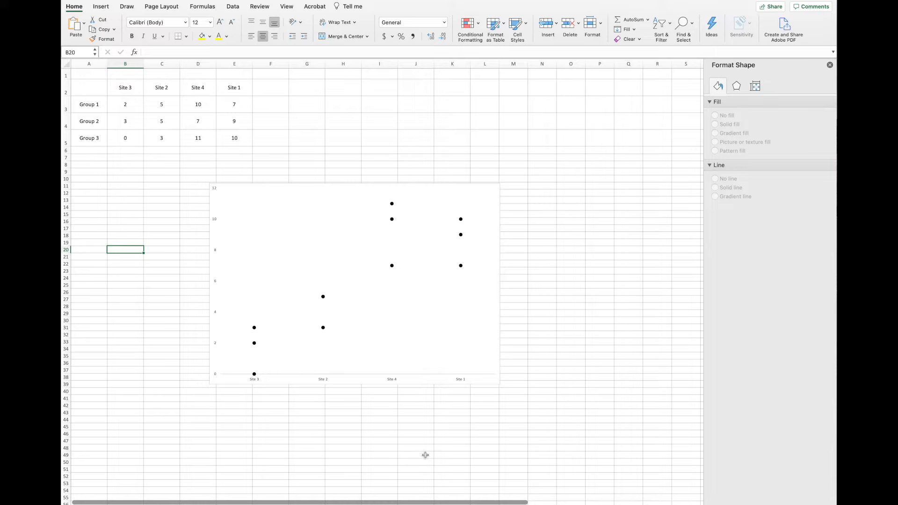
Set the horizontal category axis's minor tick marks to Outside.
right_click(445, 376)
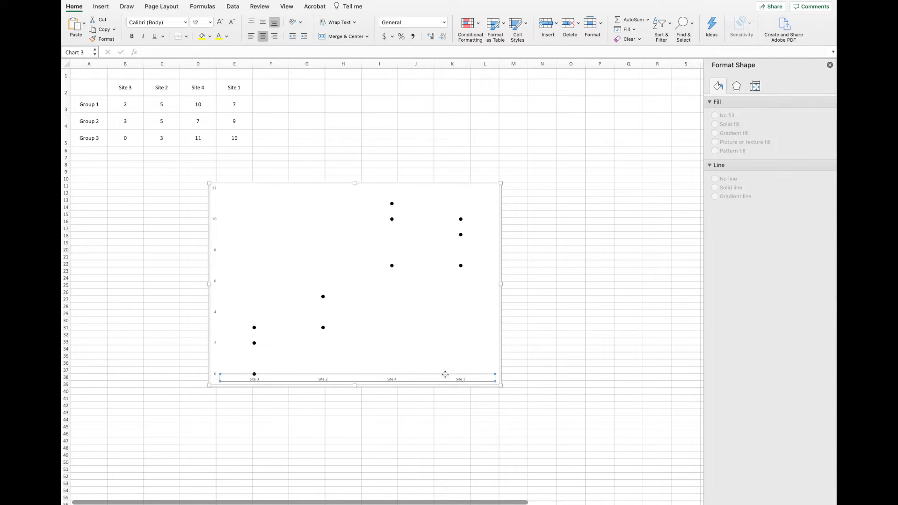
click(477, 463)
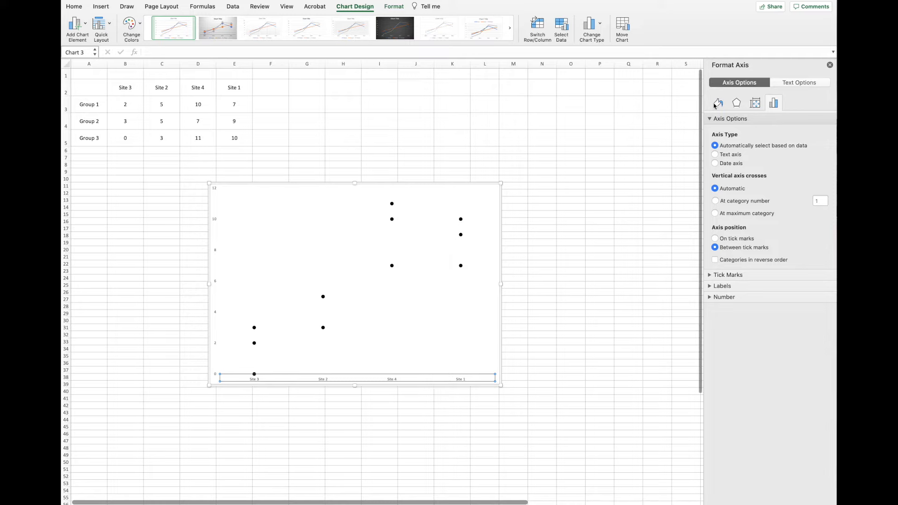
click(711, 276)
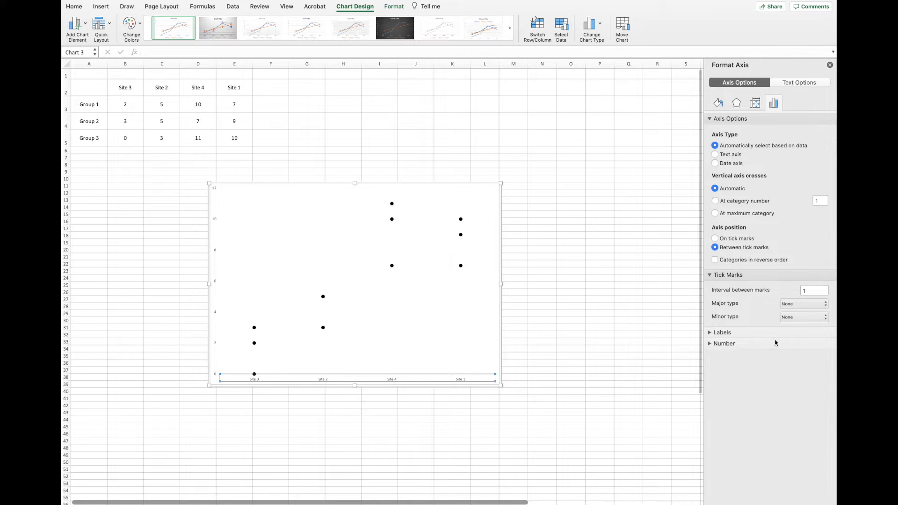
click(801, 317)
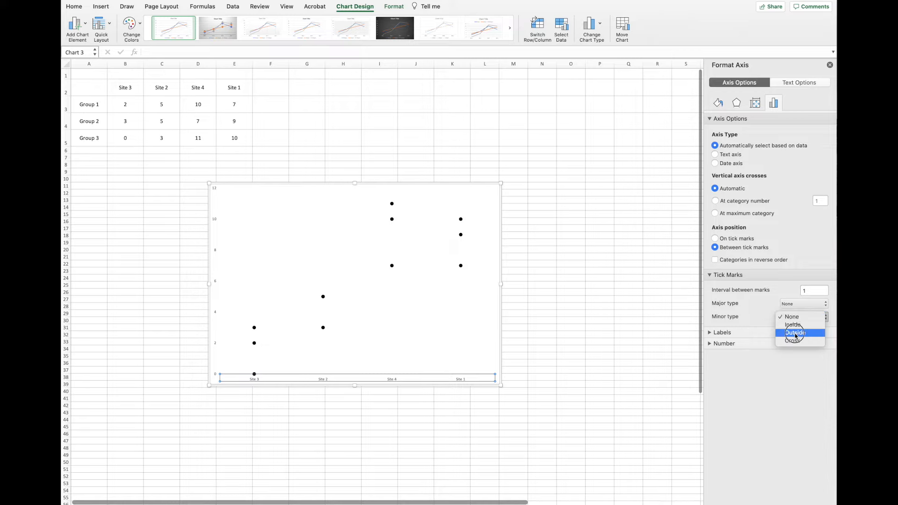
click(796, 334)
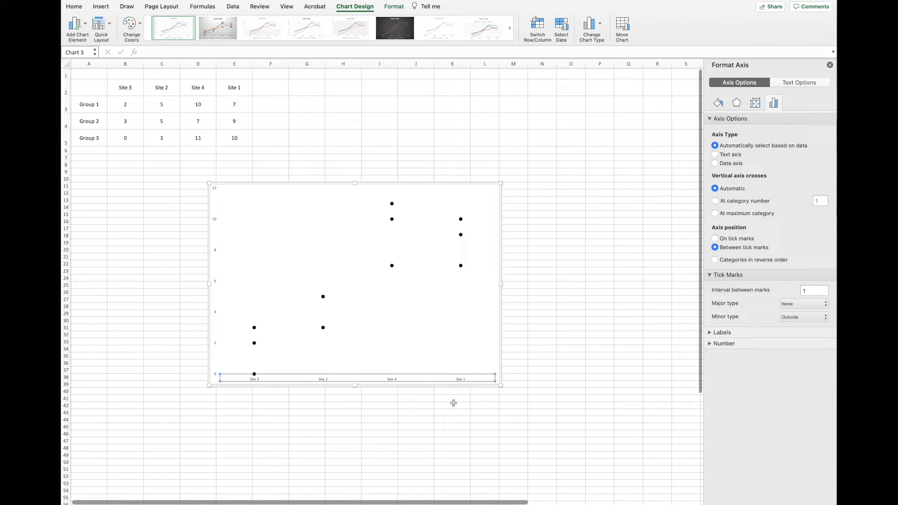
click(468, 400)
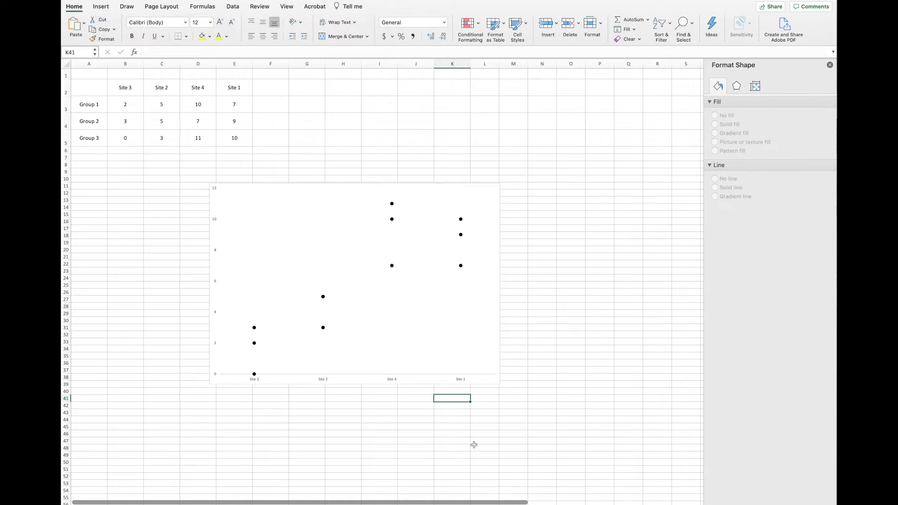
Give the horizontal axis a solid black line and increase the line's width.
click(454, 377)
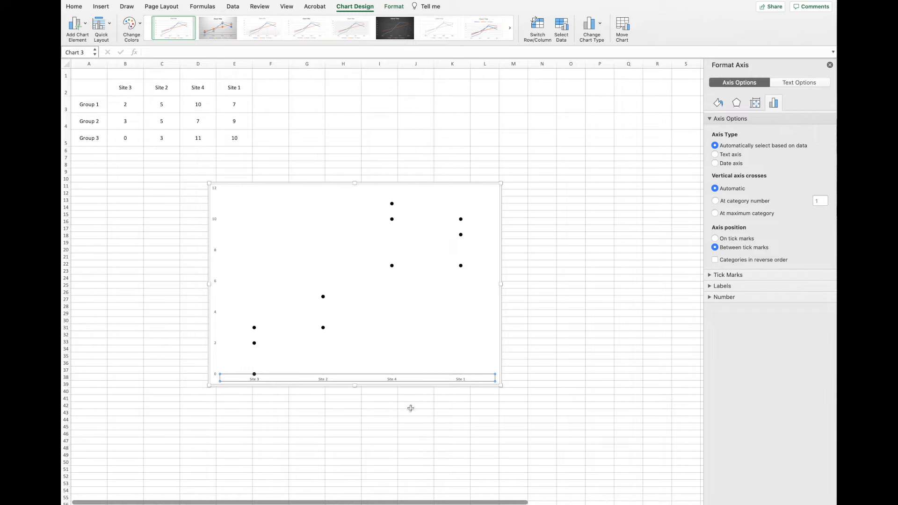
click(719, 101)
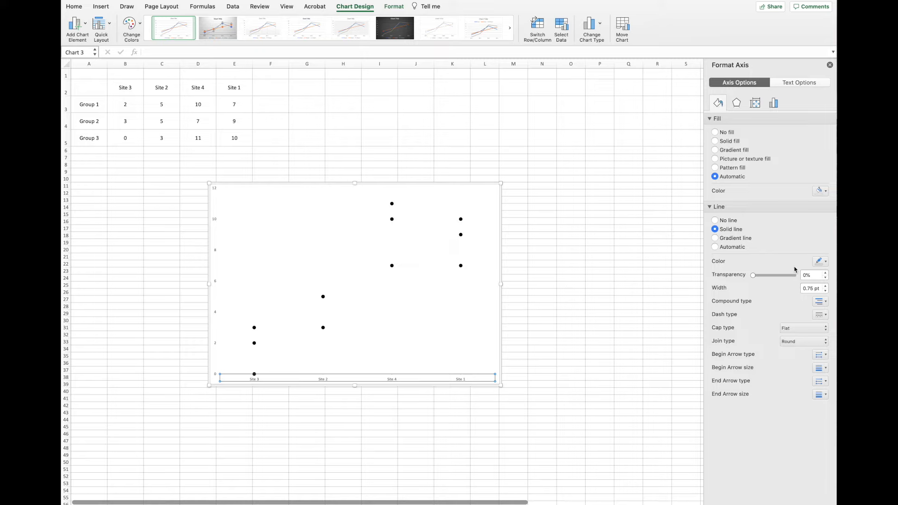
click(820, 261)
click(829, 289)
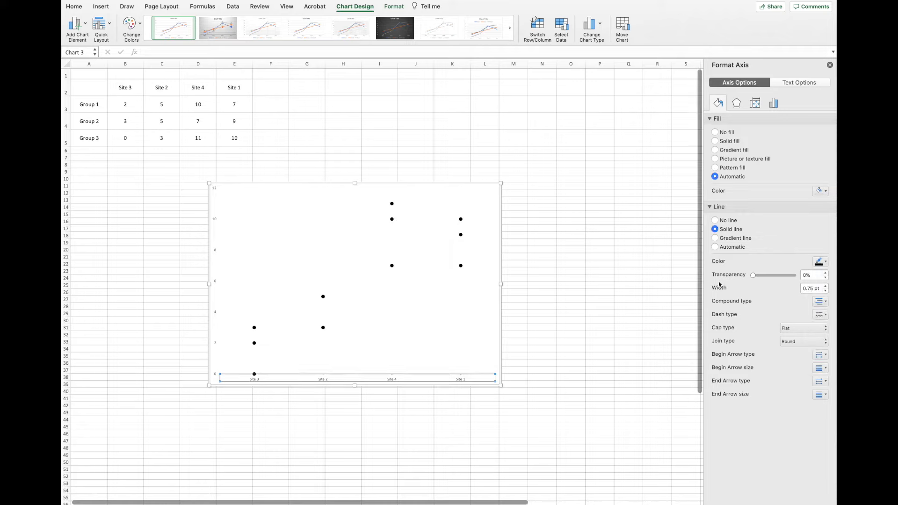
click(825, 287)
click(826, 286)
click(645, 359)
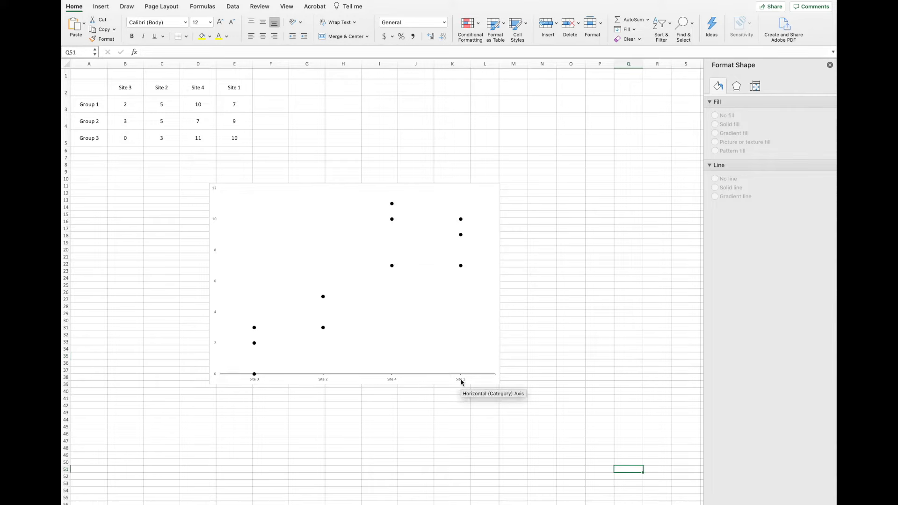
Format the horizontal axis's site labels in 12 pt black text.
click(462, 382)
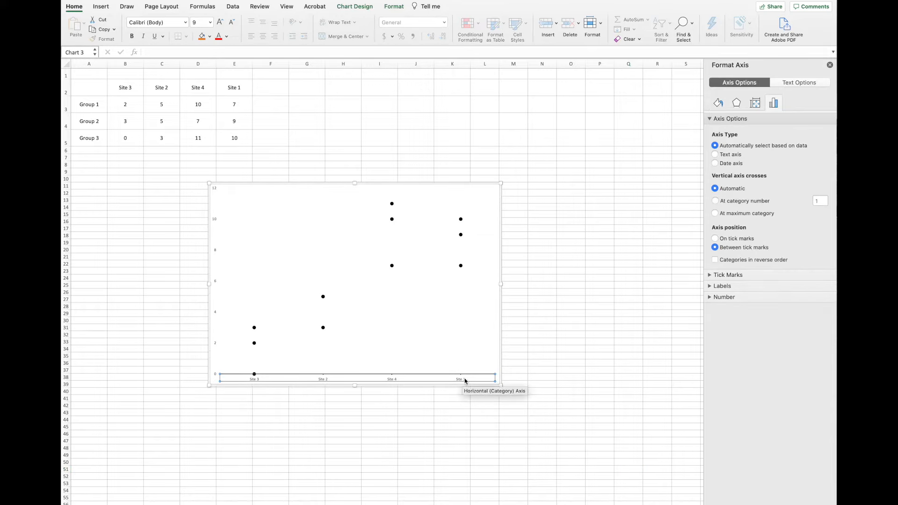
click(74, 6)
click(74, 6)
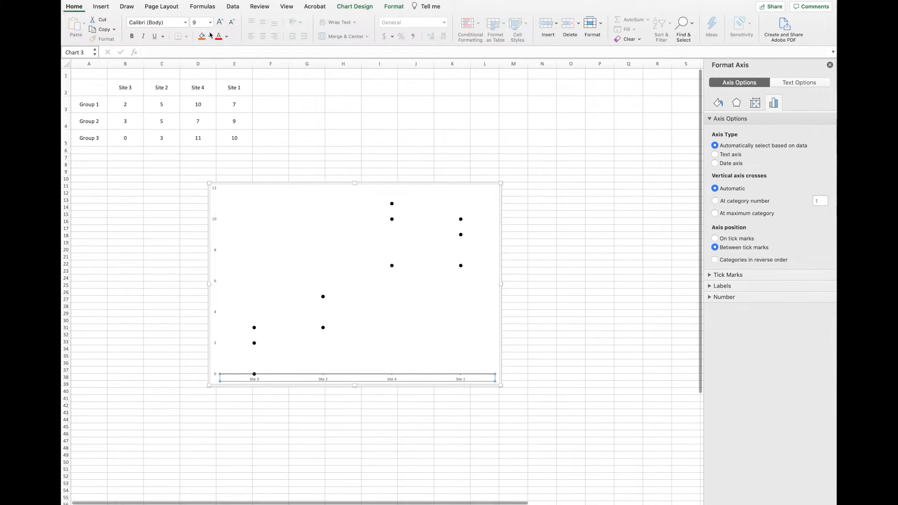
click(211, 22)
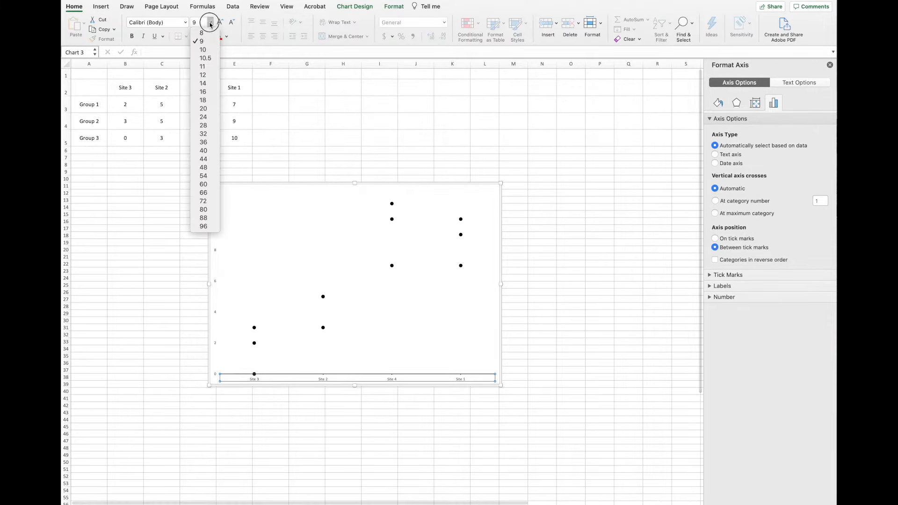
click(209, 76)
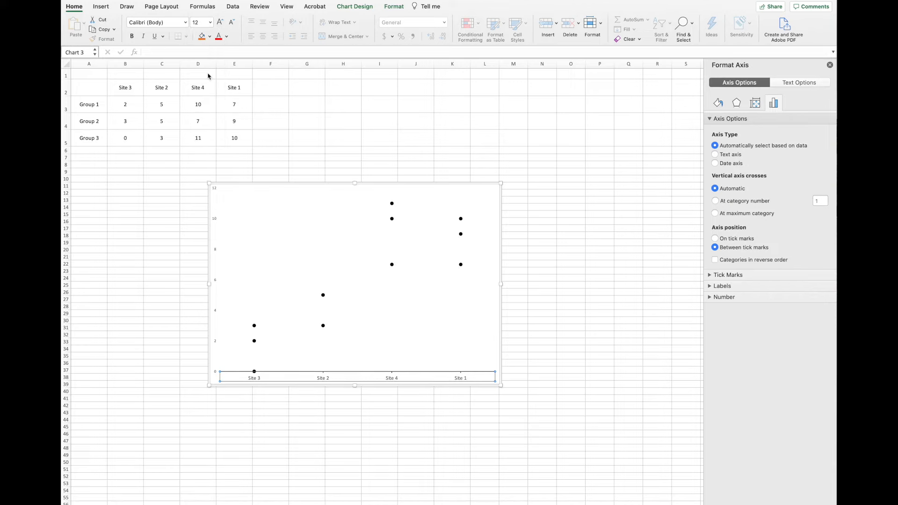
click(227, 36)
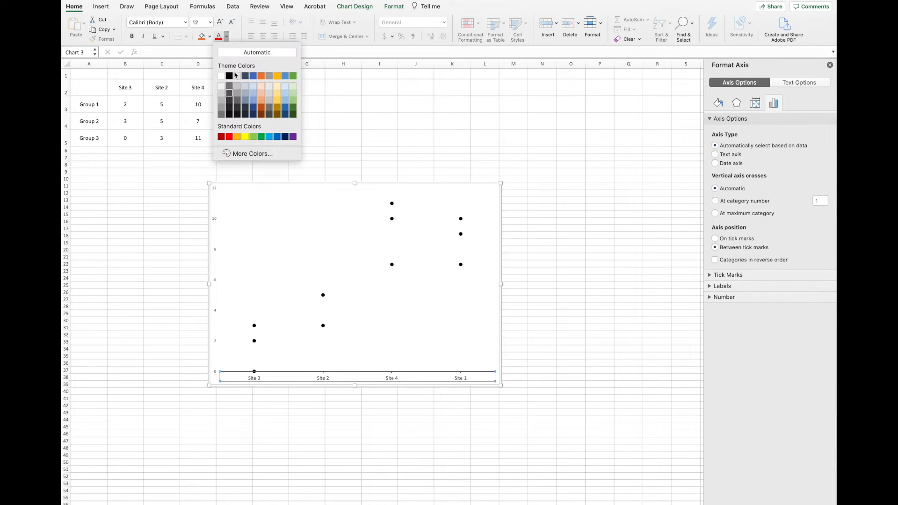
click(229, 77)
click(436, 436)
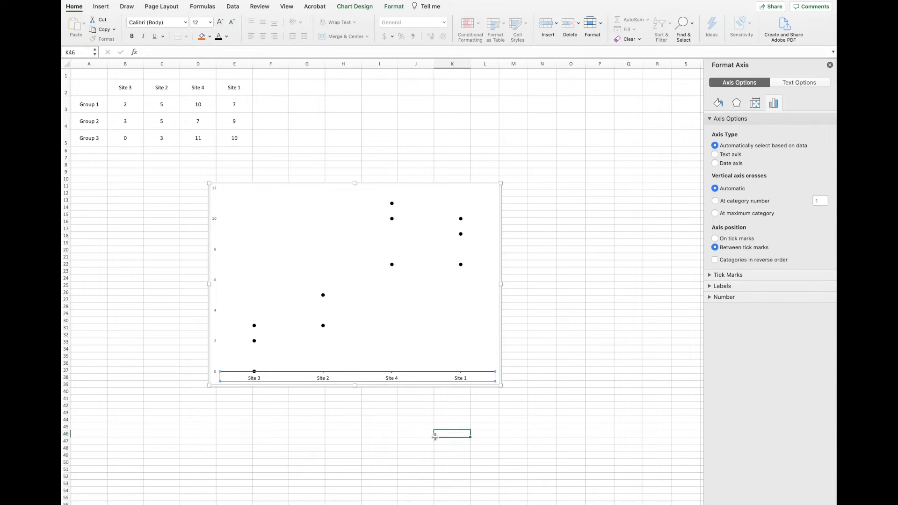
Try a maximum bound of 50 on the vertical value axis.
click(216, 281)
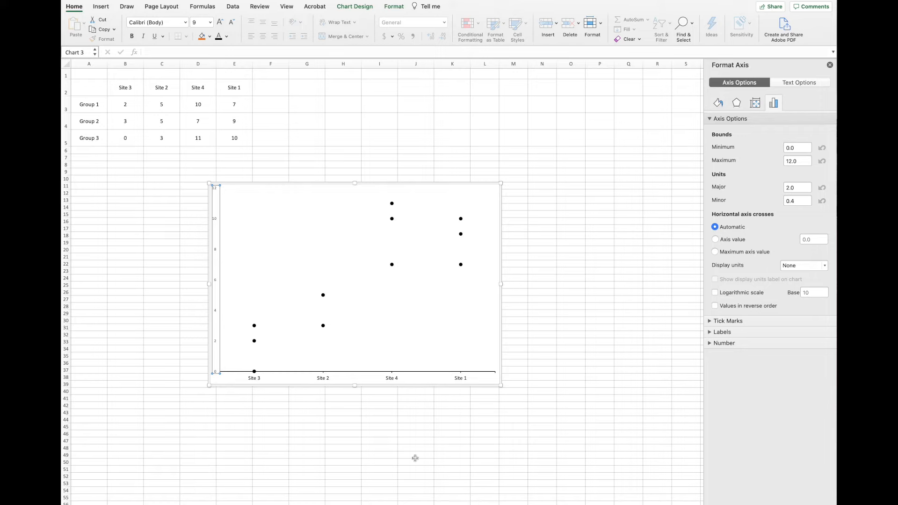
double_click(799, 160)
text(50)
key(Return)
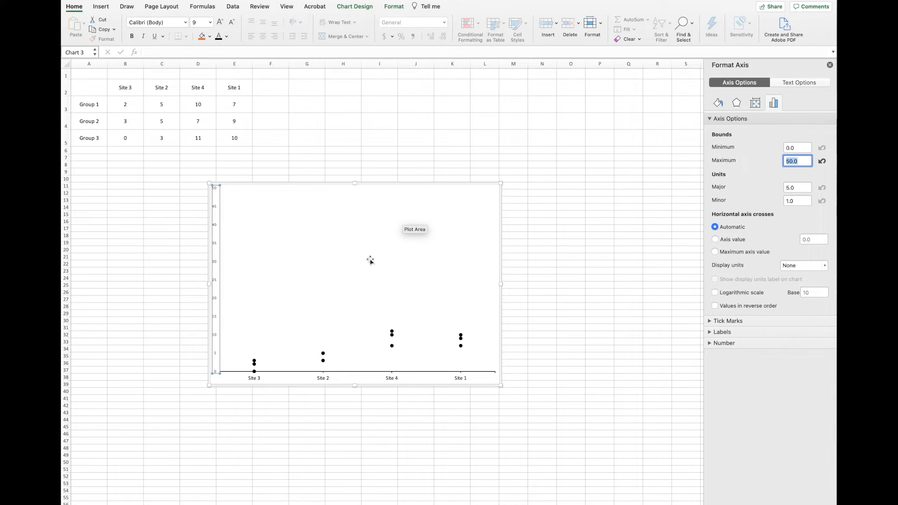
Set the vertical axis's maximum bound to 12.
click(807, 161)
key(BackSpace)
key(BackSpace)
key(BackSpace)
key(BackSpace)
text(12)
key(Return)
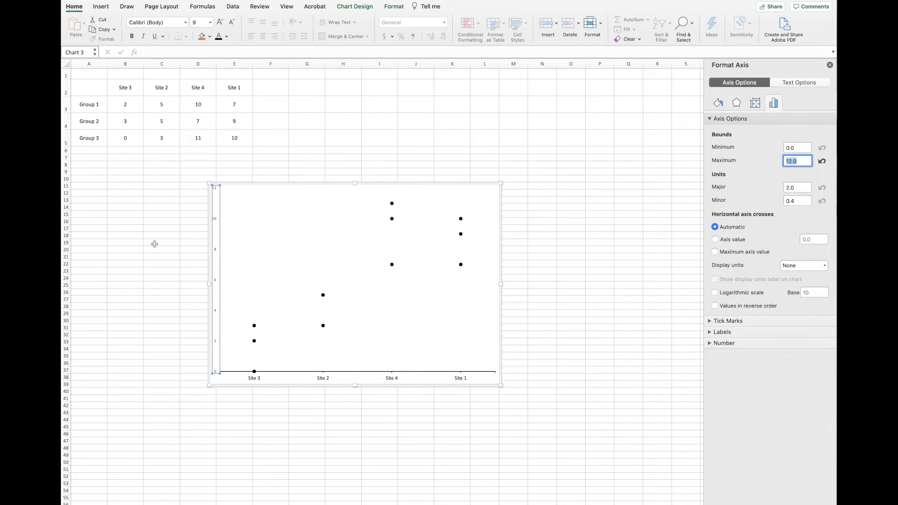
Set the vertical axis's major unit to 3 and its major tick marks to Outside.
click(798, 187)
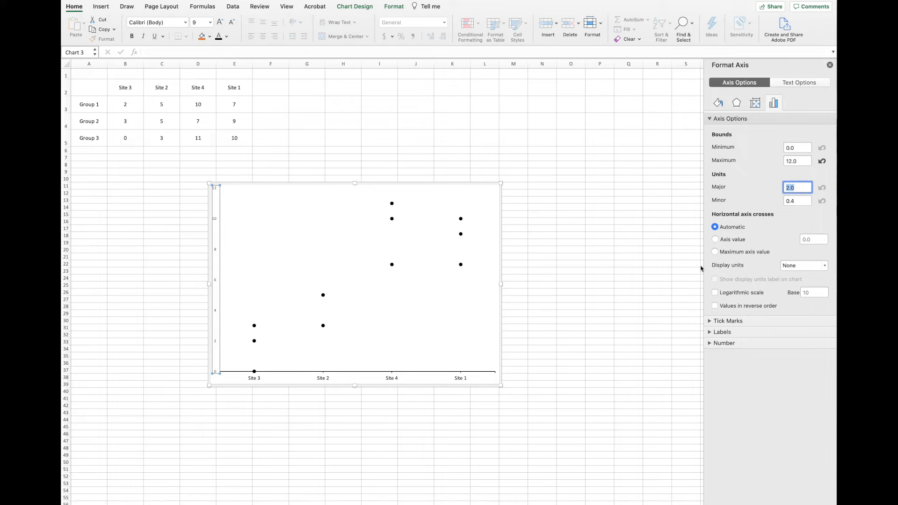
text(3)
key(Return)
click(711, 322)
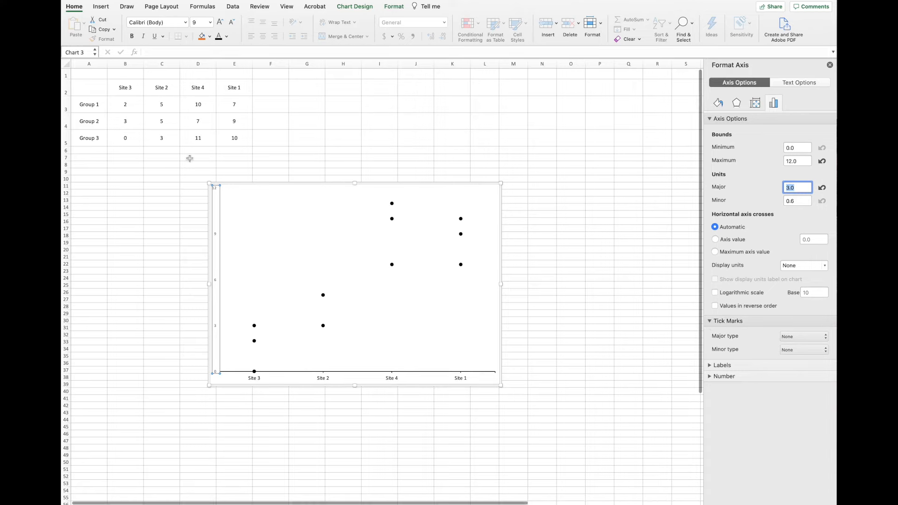
click(803, 338)
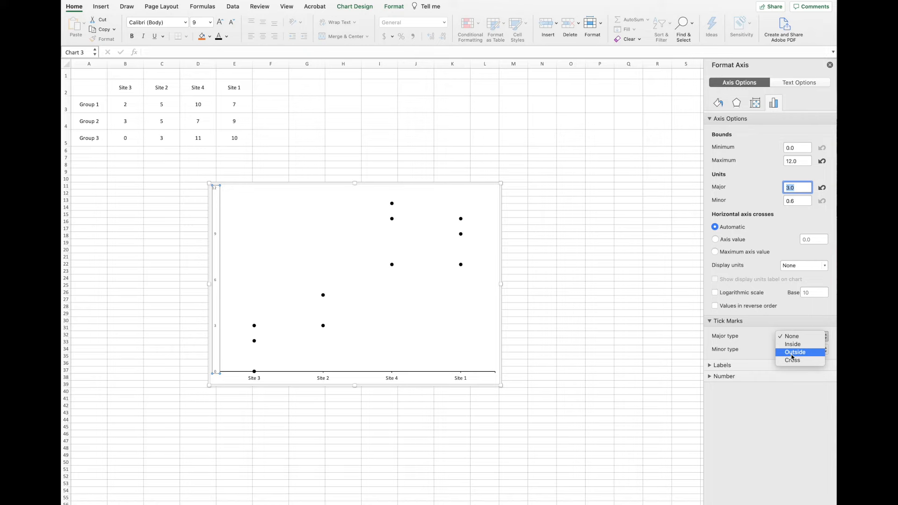
click(794, 355)
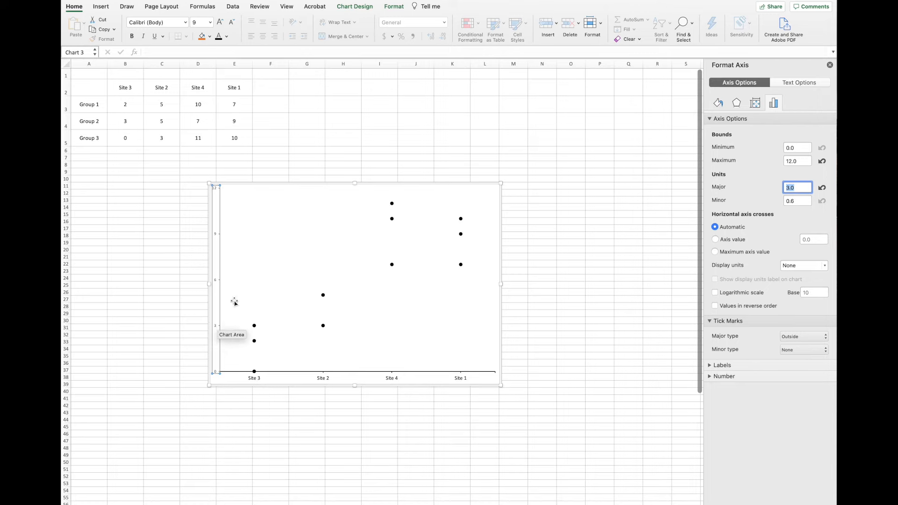
Give the vertical axis a solid black line 1.25 pt wide.
click(719, 102)
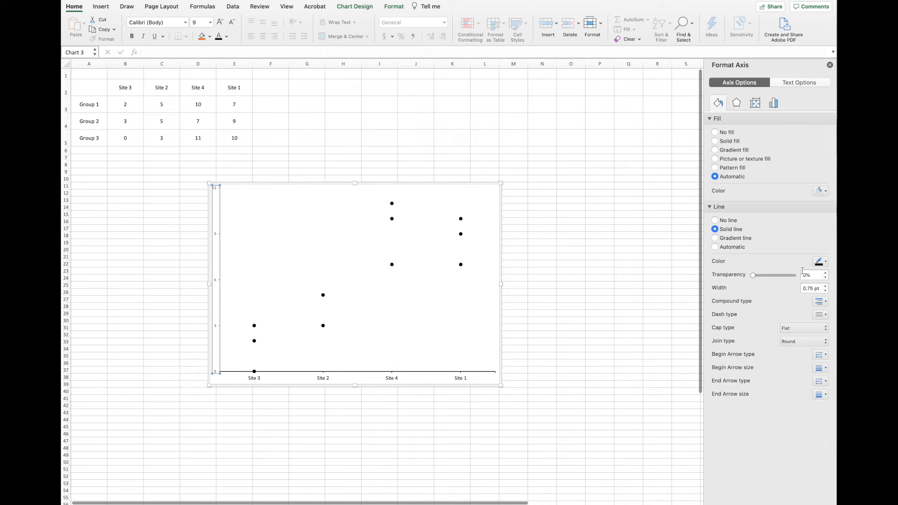
click(826, 287)
click(826, 286)
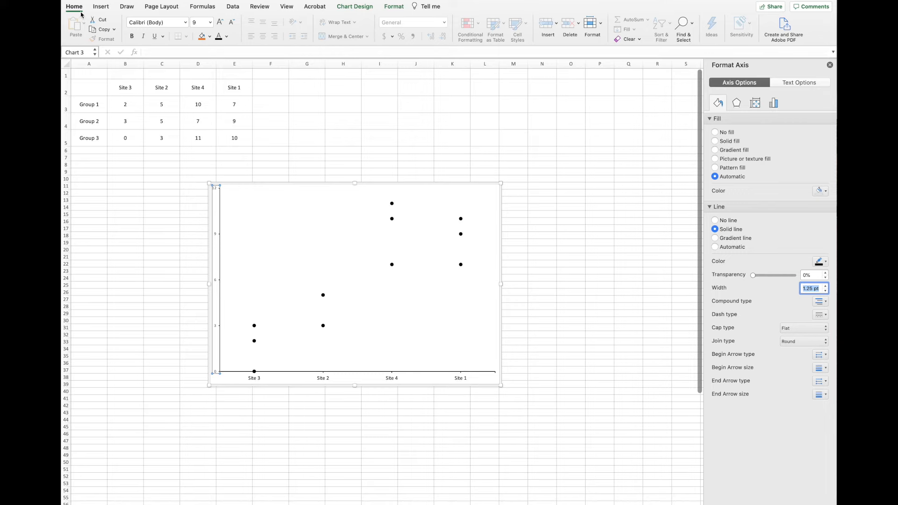
Set the vertical axis's number labels to a 12 pt font size and deselect the chart.
click(210, 22)
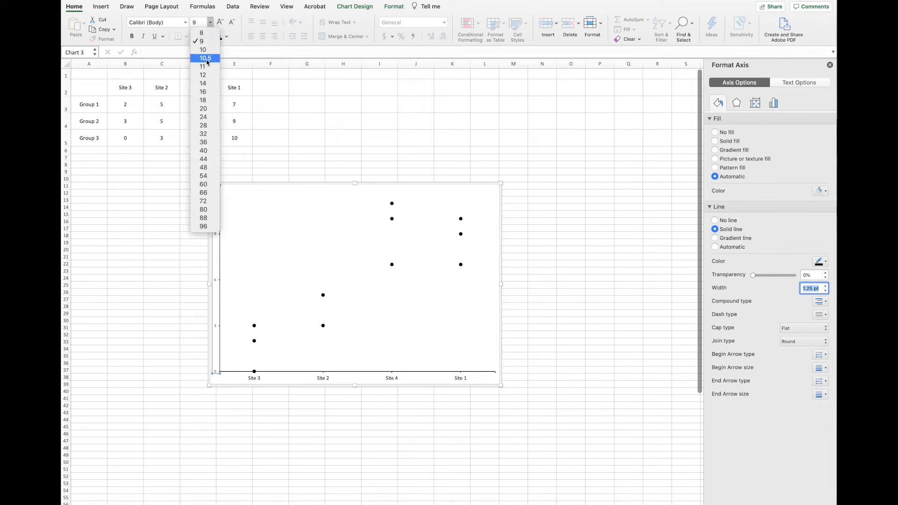
click(204, 75)
click(176, 228)
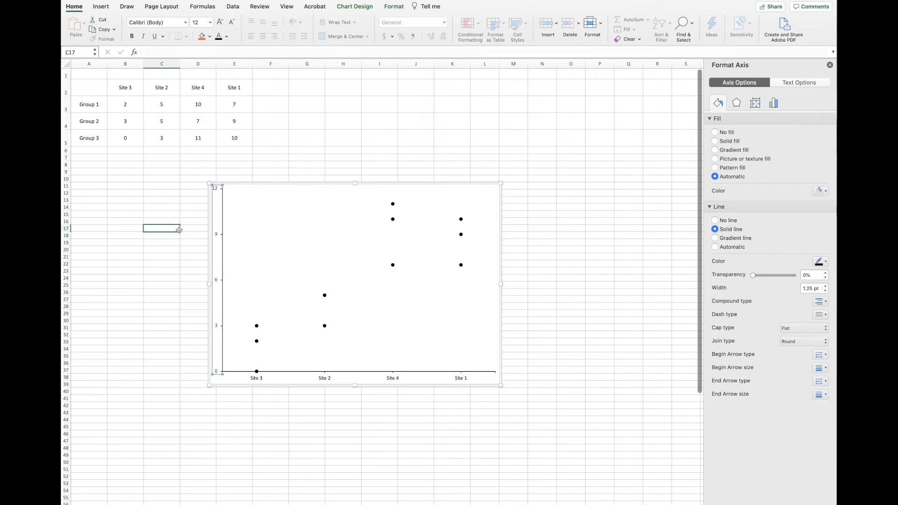
click(148, 384)
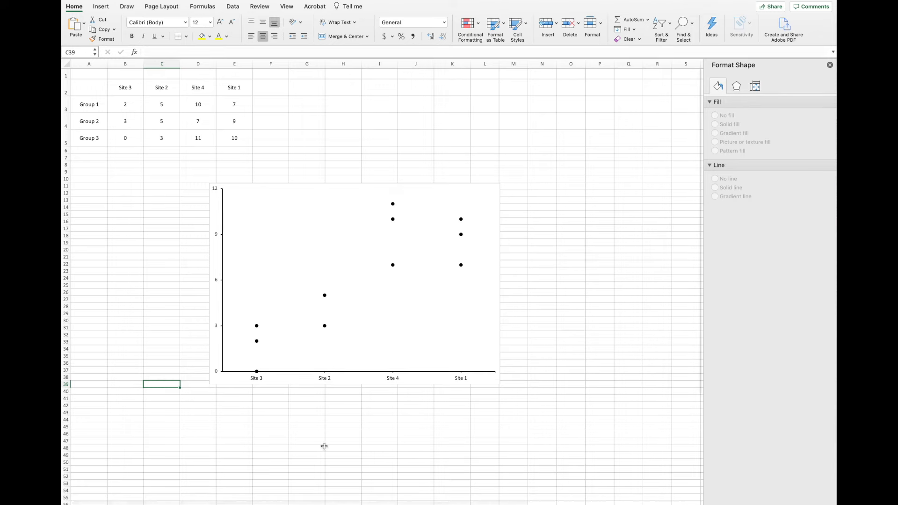
Add a primary horizontal axis title to the chart with the text "Sites".
click(377, 333)
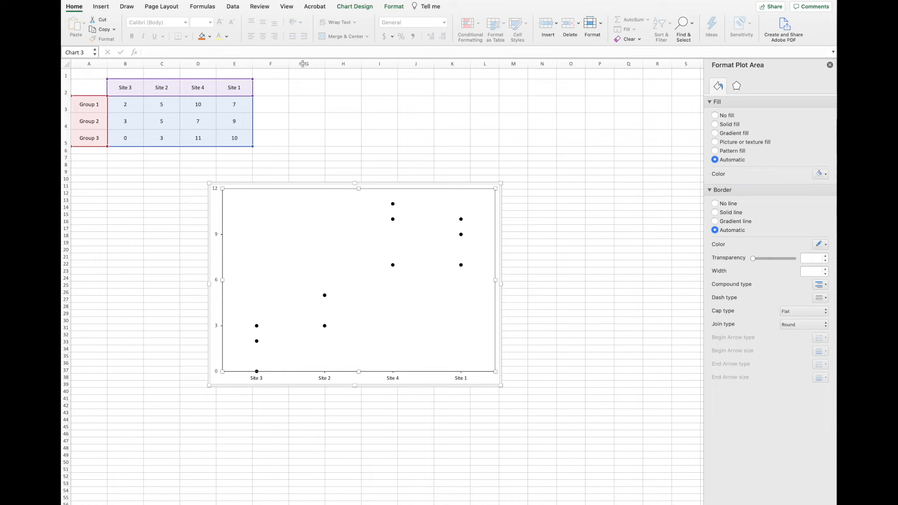
click(349, 8)
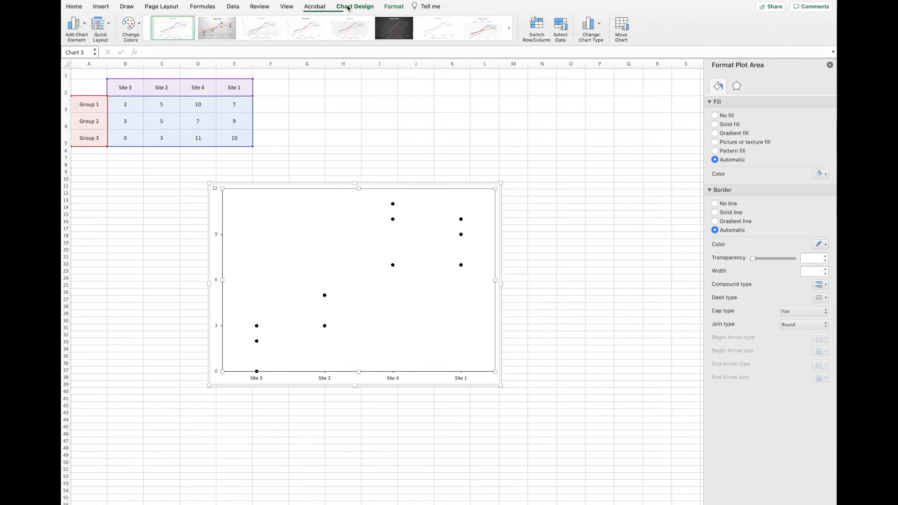
click(75, 28)
mouse_move(83, 49)
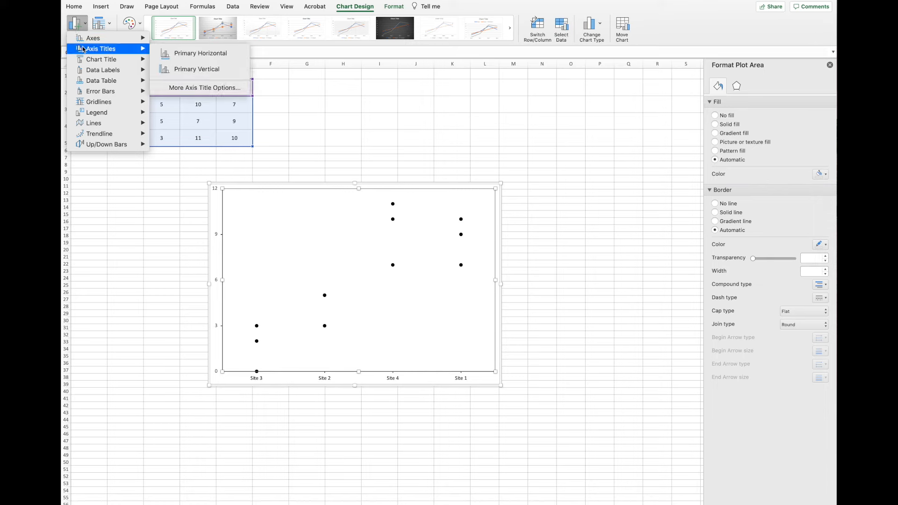
click(191, 55)
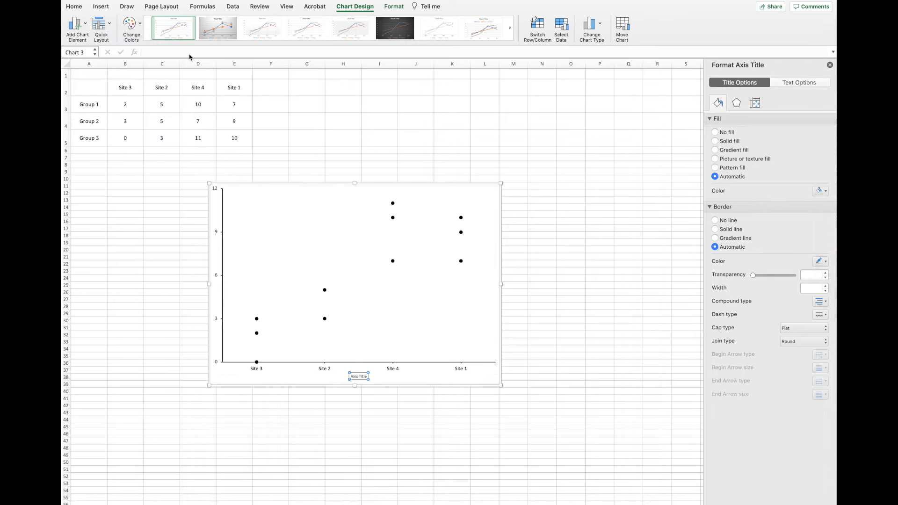
triple_click(358, 376)
text(Sites)
Set the horizontal axis title's font size to 16 pt and deselect the chart.
click(74, 12)
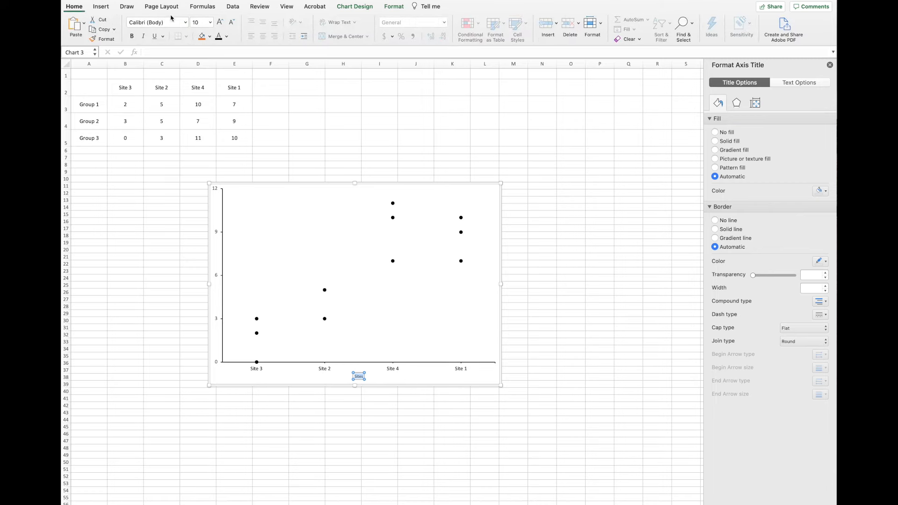
click(210, 22)
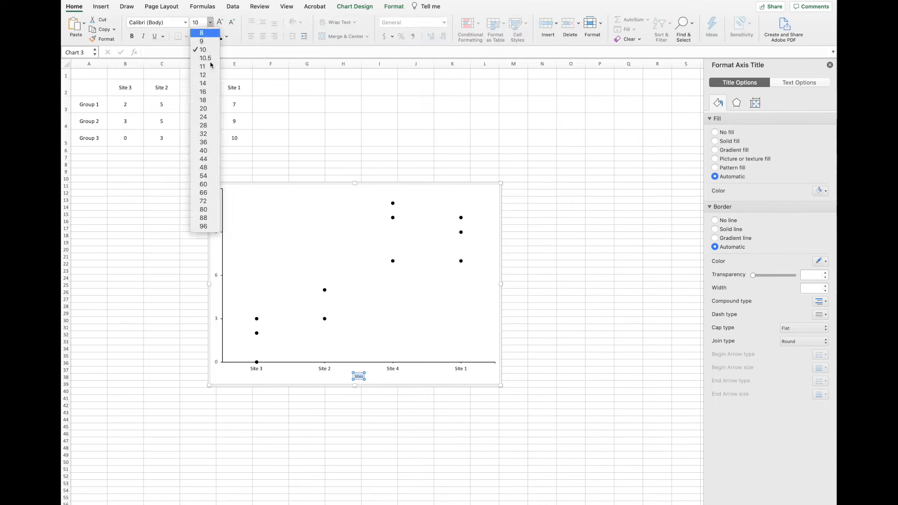
click(203, 91)
click(304, 468)
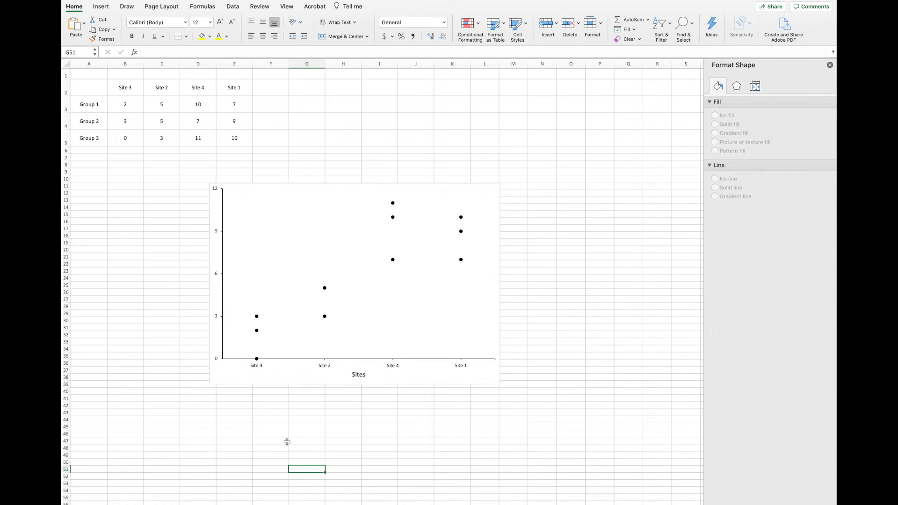
Add a primary vertical axis title to the chart with the text "Number of Days of Rain".
click(222, 284)
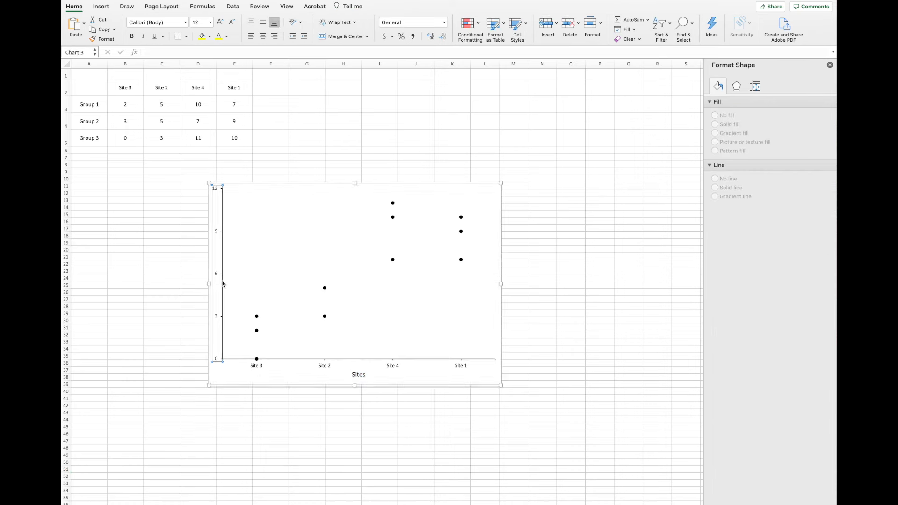
click(302, 269)
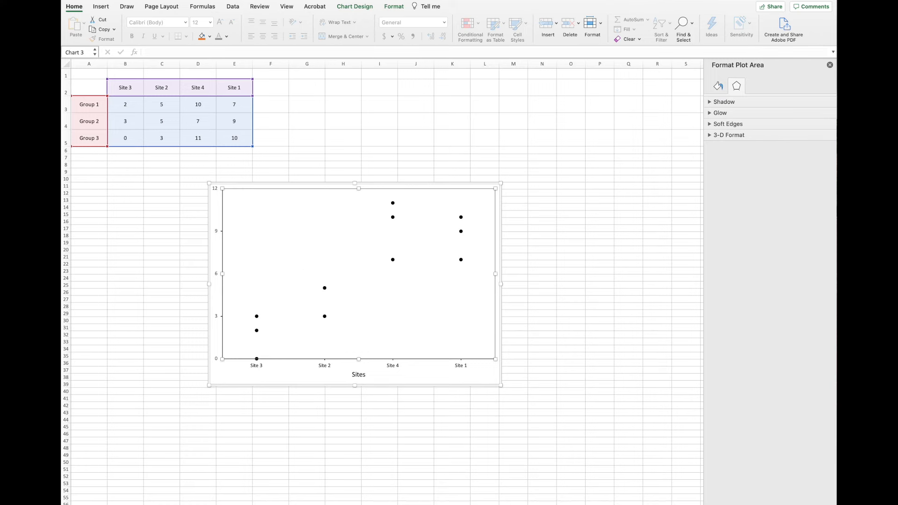
click(352, 6)
click(76, 23)
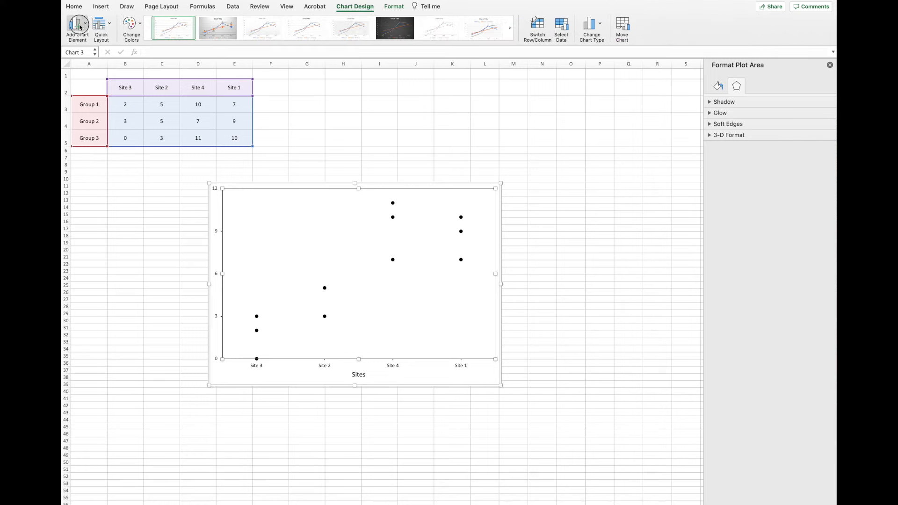
mouse_move(100, 48)
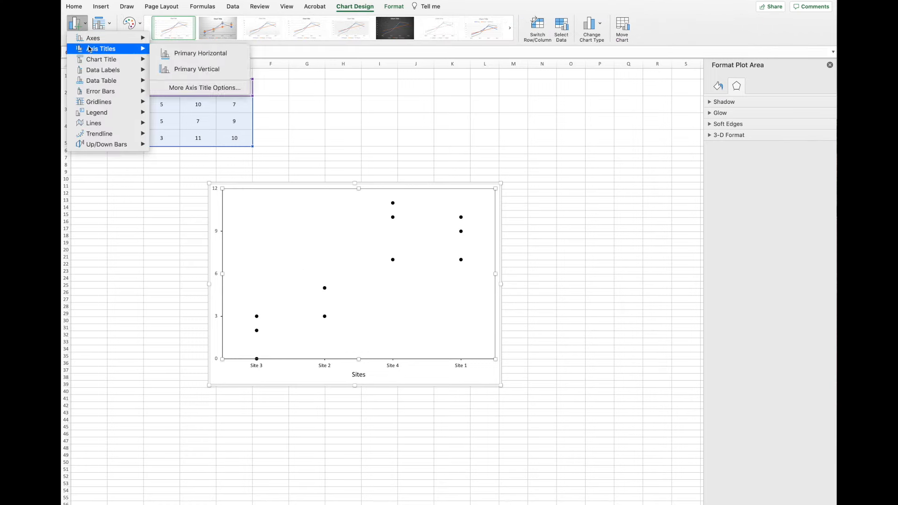
click(196, 69)
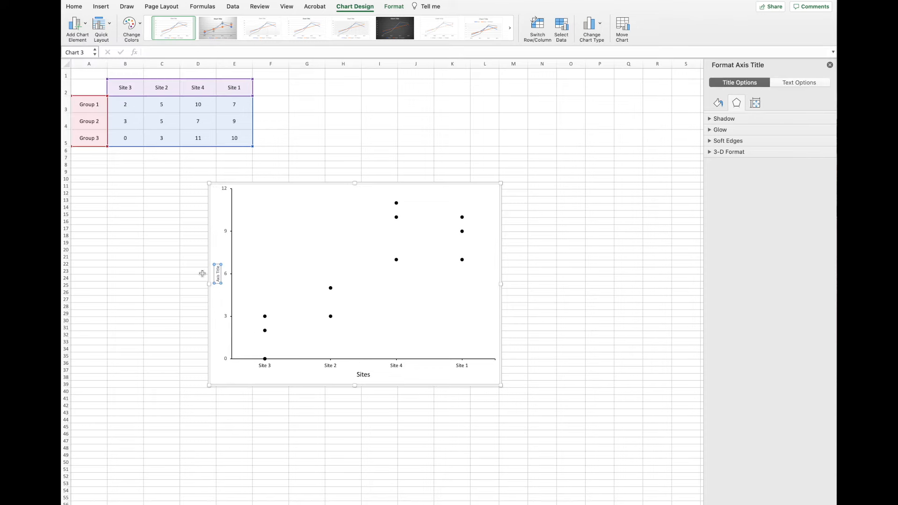
triple_click(218, 276)
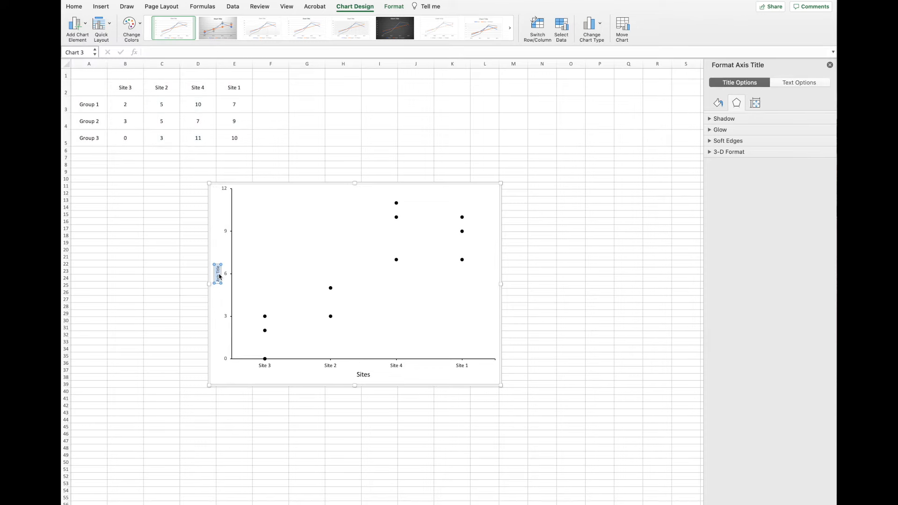
text(Number of Days of Rain)
Enlarge the vertical axis title's font to match the "Sites" title and deselect the chart.
triple_click(218, 271)
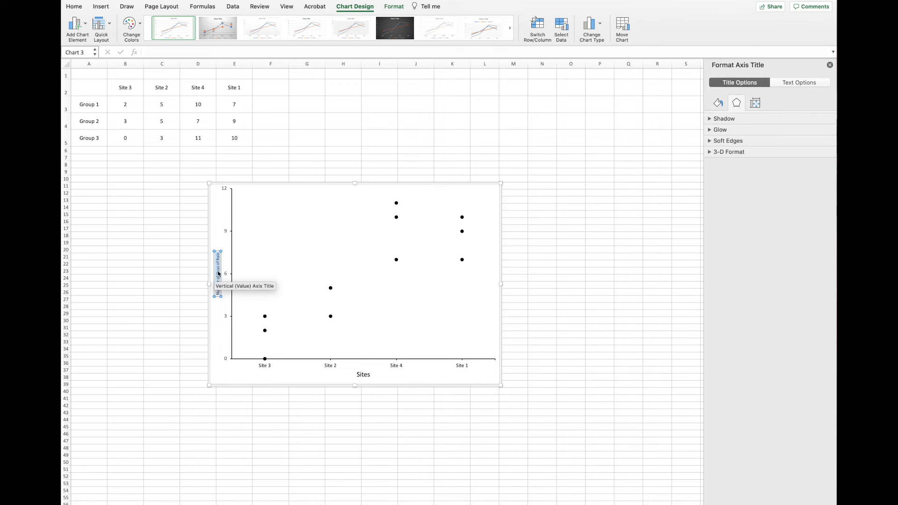
click(74, 5)
click(206, 23)
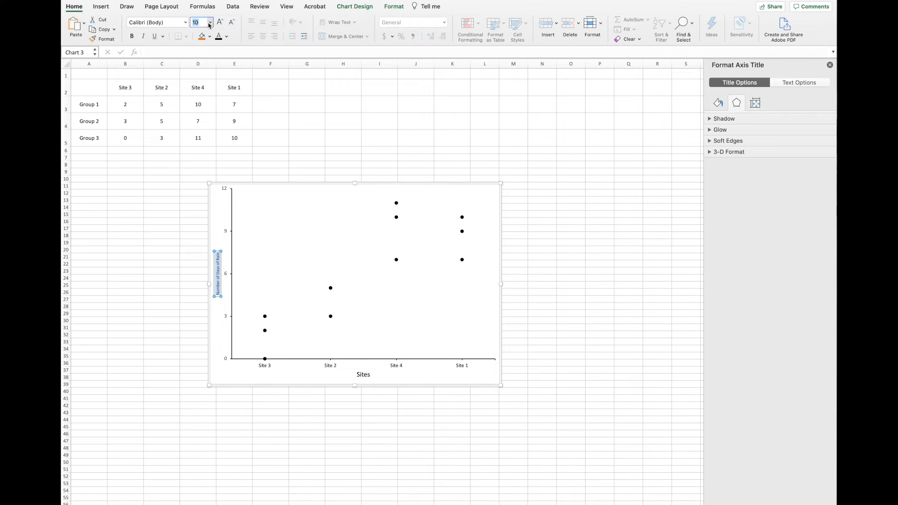
click(209, 25)
click(206, 88)
click(153, 295)
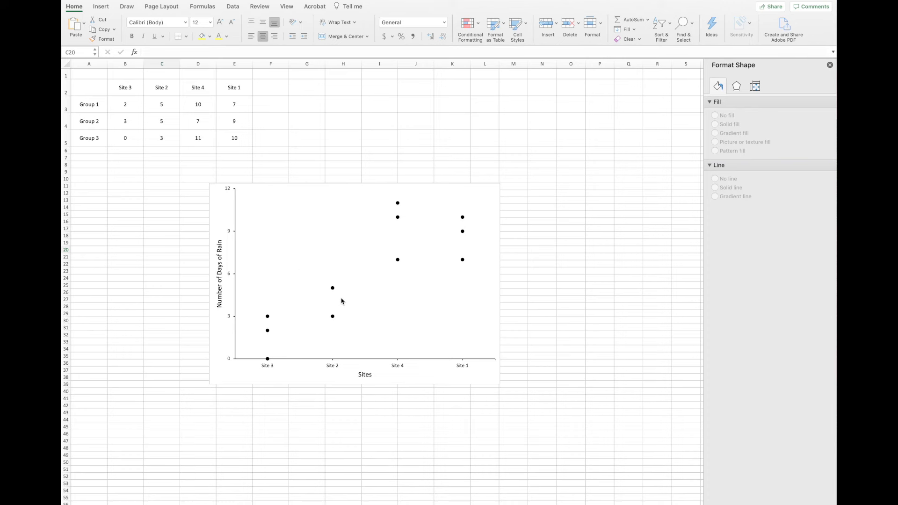
Delete the Group 1 value for Site 2 in cell C3.
click(158, 111)
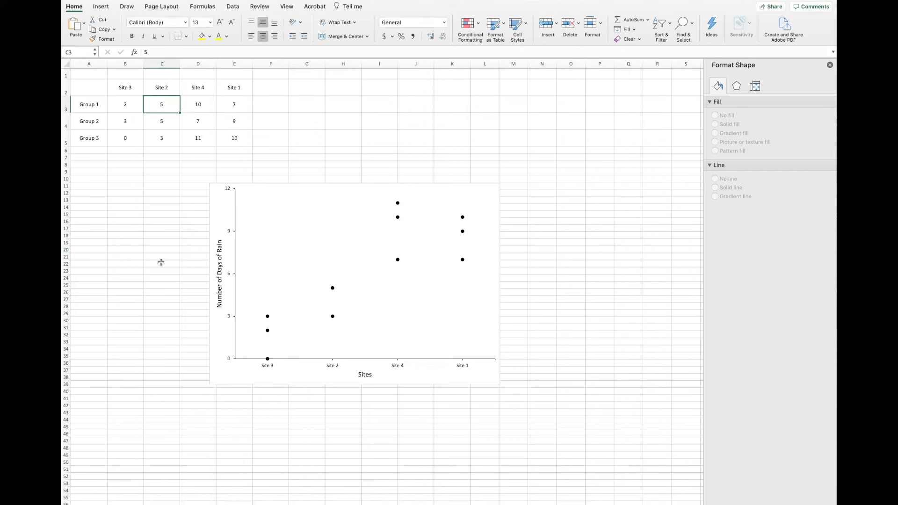
key(Delete)
key(Down)
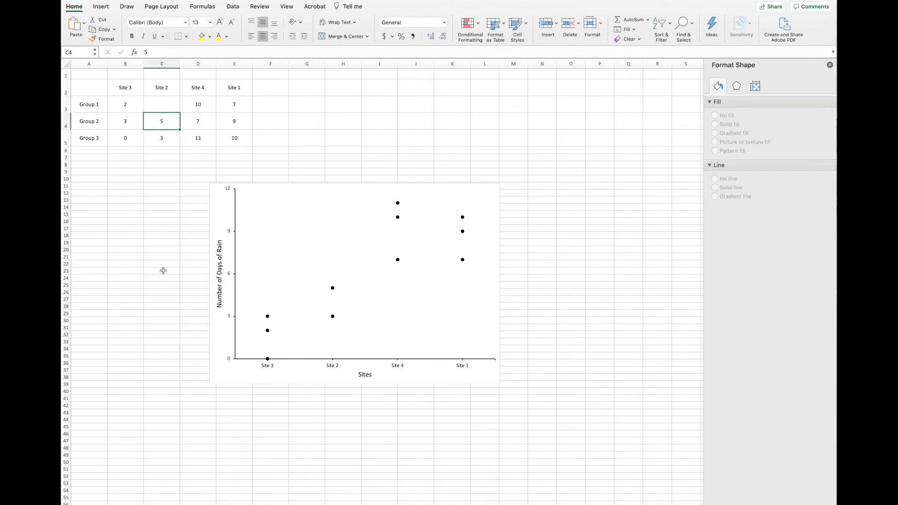
Change the marker of only the Group 2 data point at Site 2 to the built-in triangle.
click(273, 261)
click(296, 296)
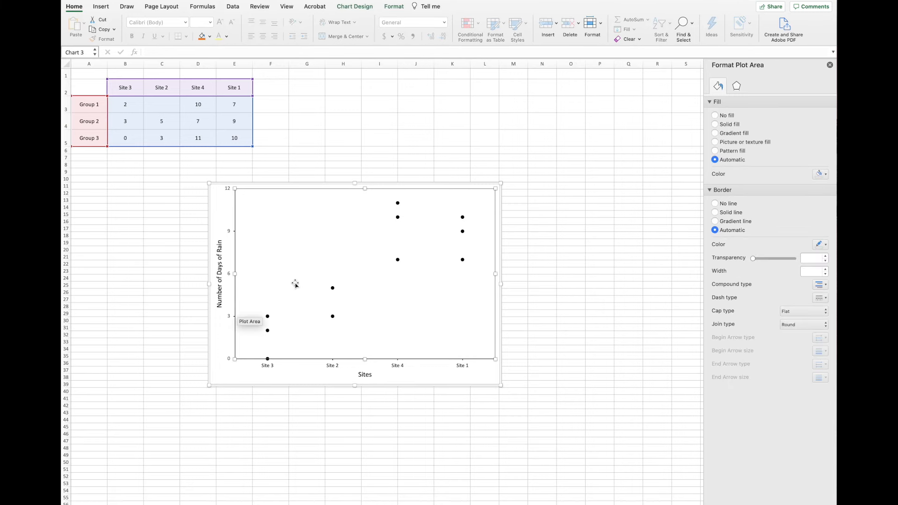
click(334, 290)
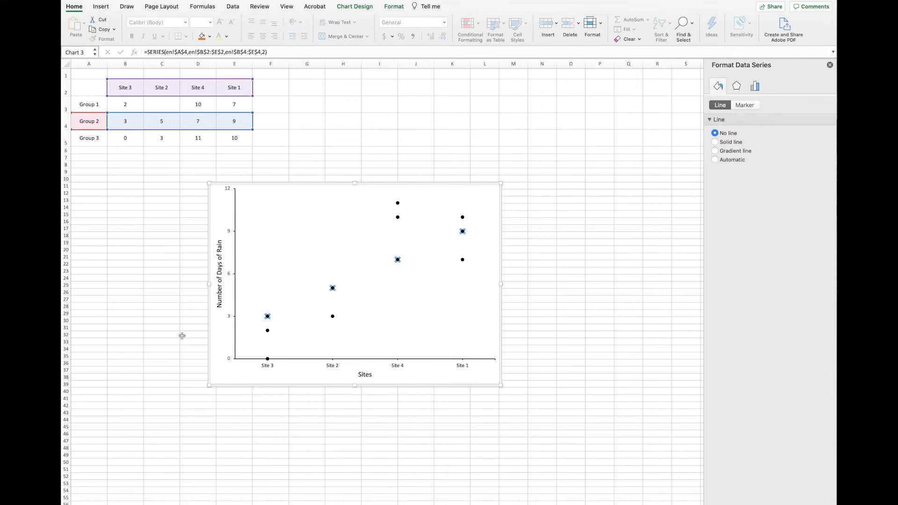
click(332, 288)
click(745, 104)
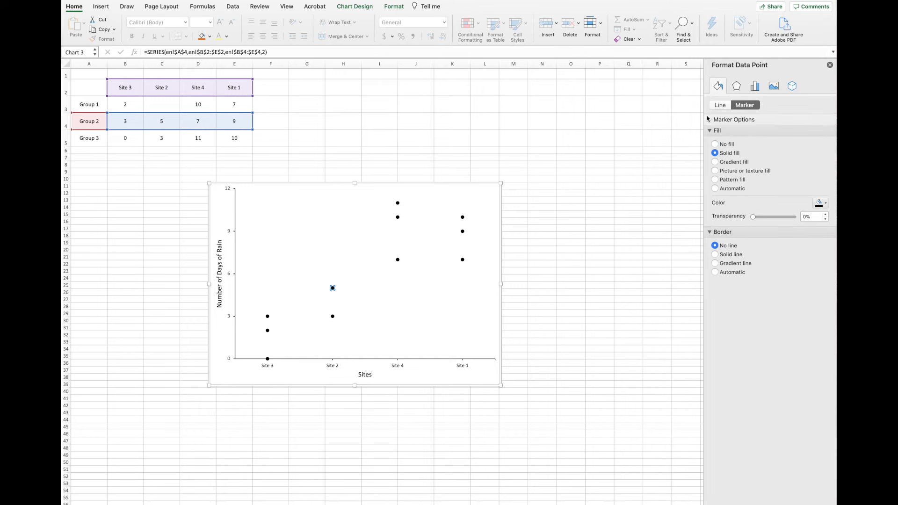
click(710, 120)
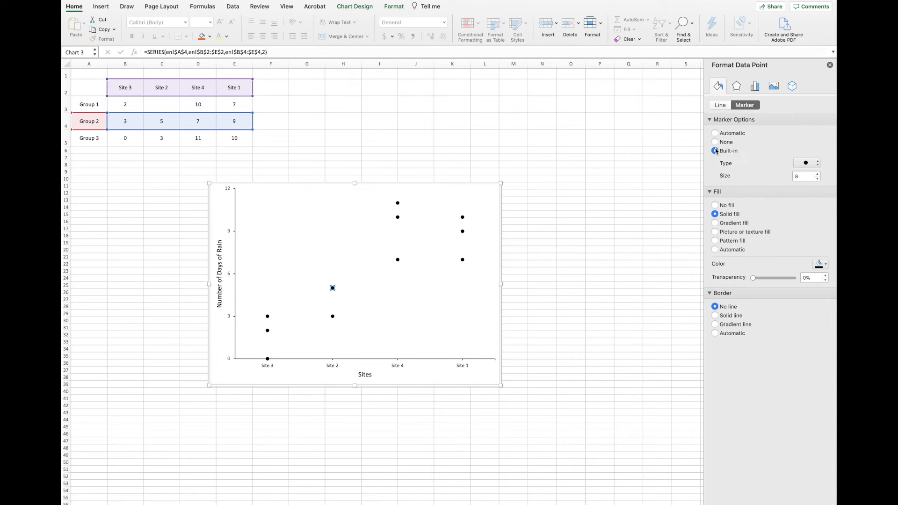
click(806, 164)
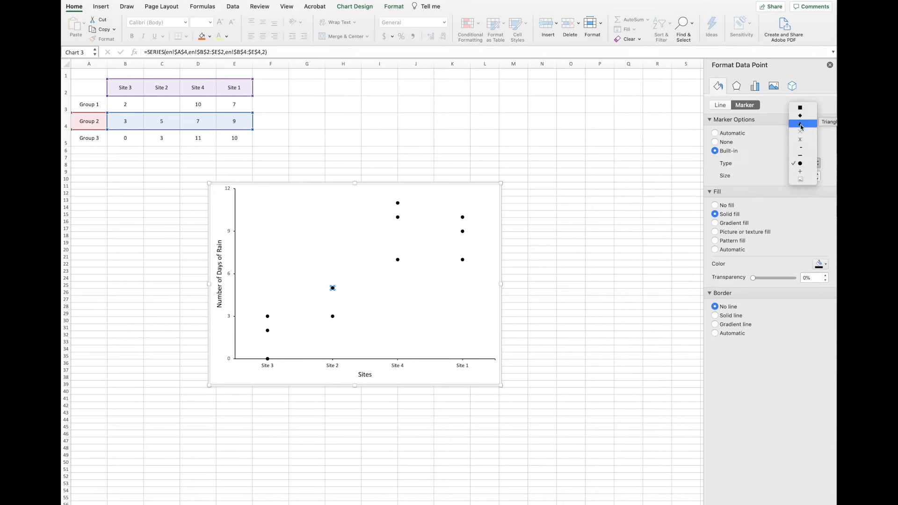
click(801, 126)
Increase the size of the triangle marker at Site 2 by a few points and deselect the chart.
click(818, 173)
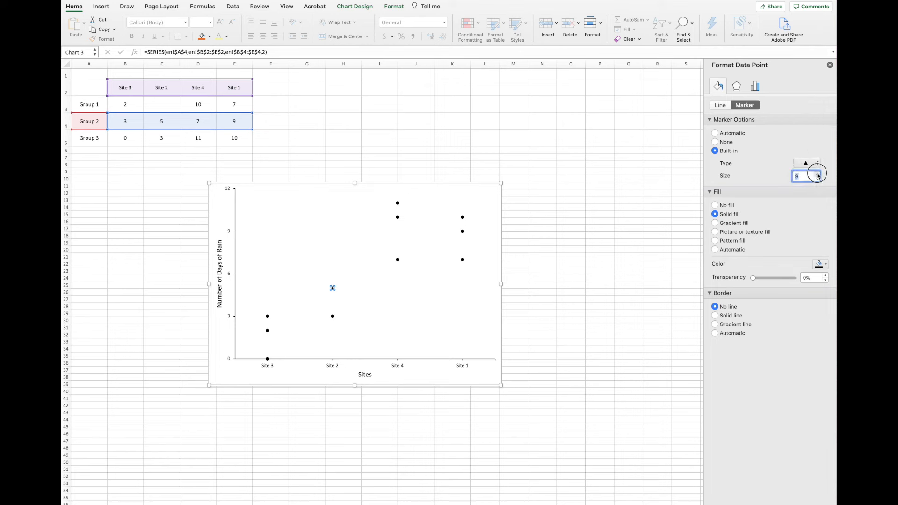
click(818, 174)
click(818, 174)
click(563, 264)
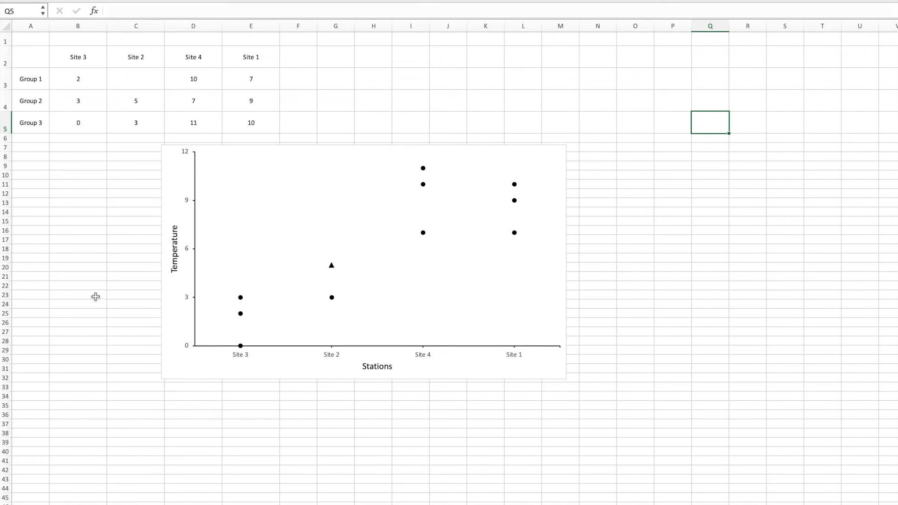
Remove the chart area's border by setting it to No line, and deselect the chart.
click(175, 171)
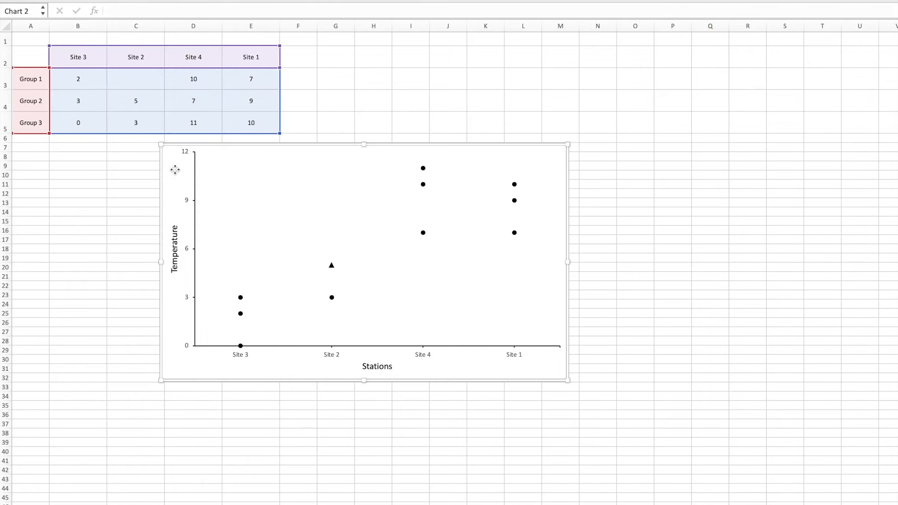
right_click(175, 169)
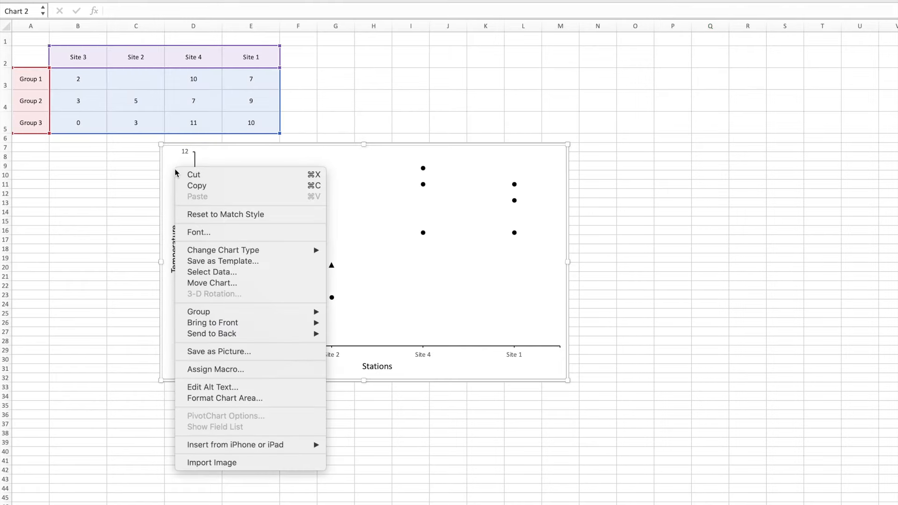
click(200, 399)
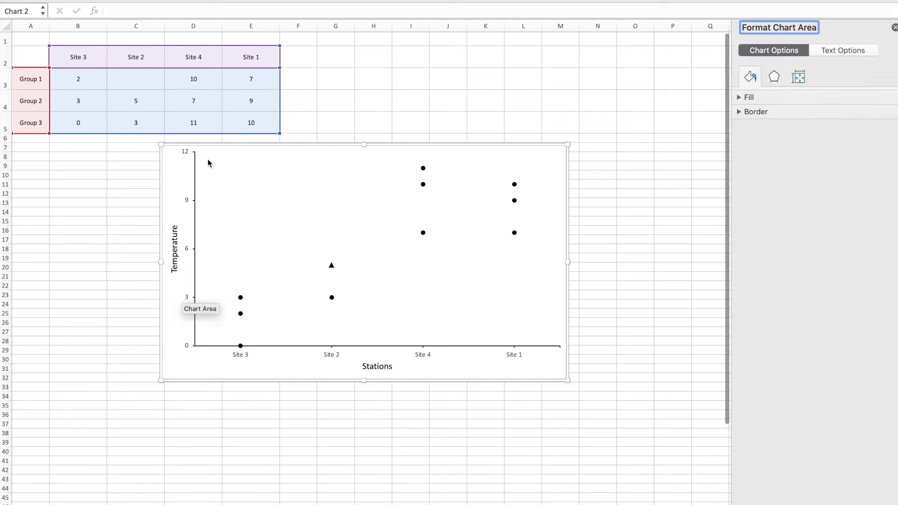
click(739, 112)
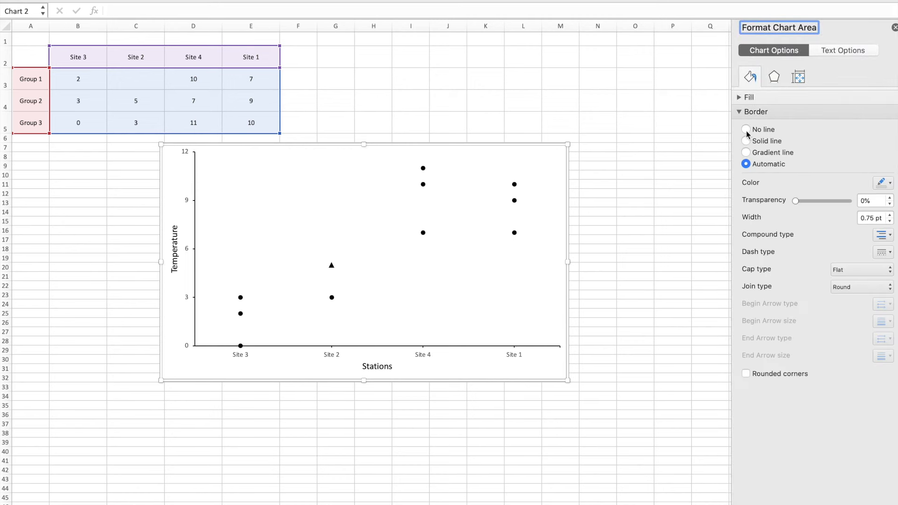
click(746, 129)
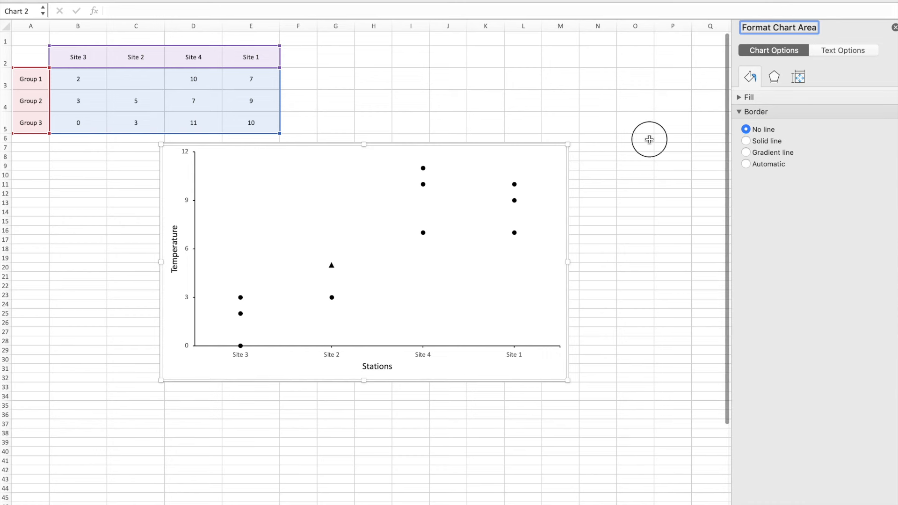
click(650, 139)
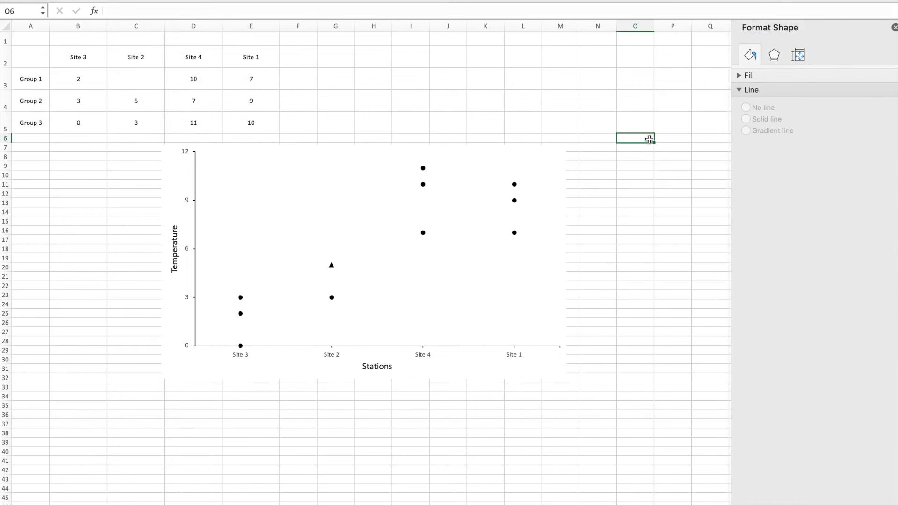